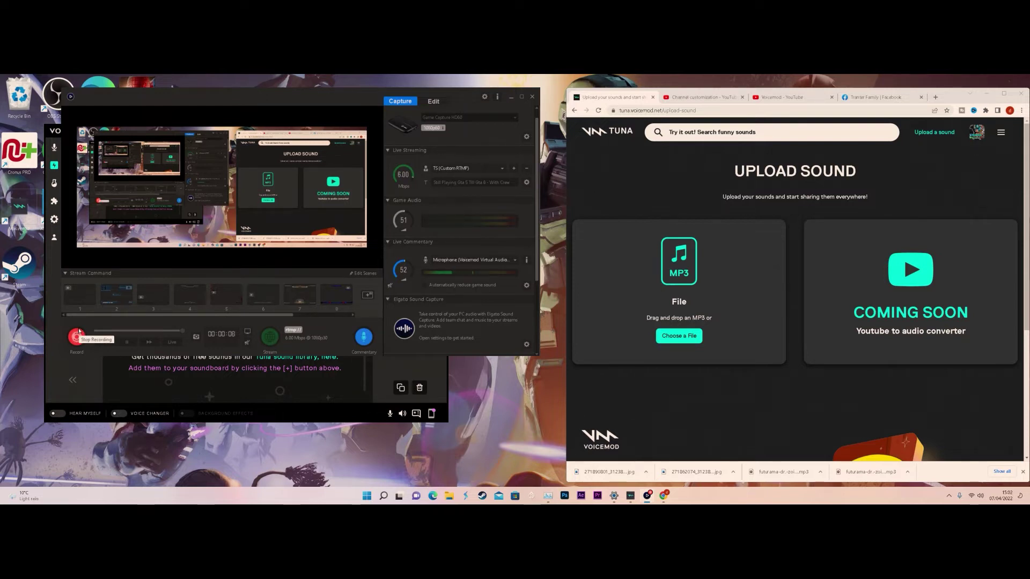
Stop the running screen capture recording
{"action": "left_click", "coordinate": [77, 336]}
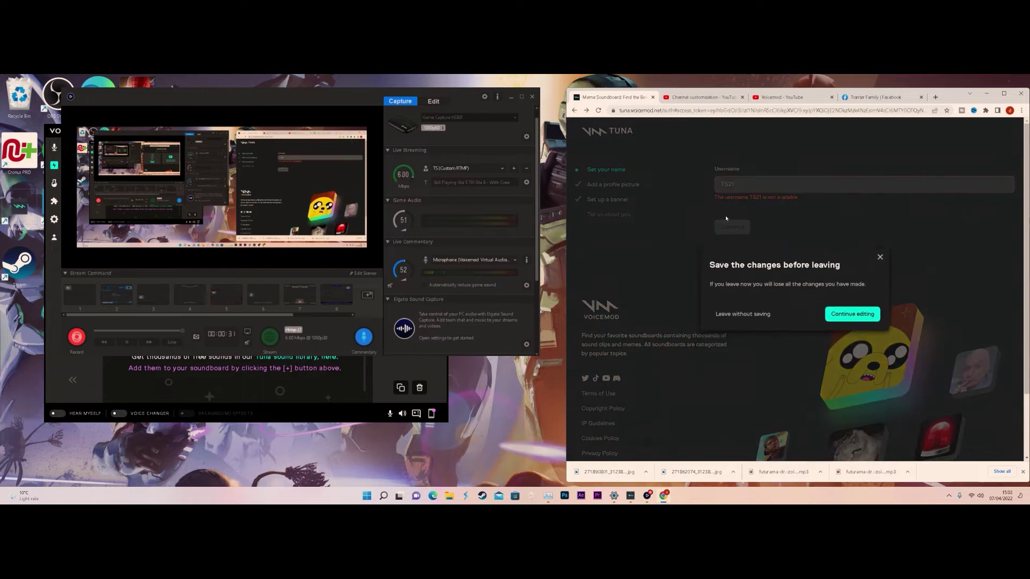
Leave the unsaved Tuna profile page and go to the Google homepage
{"action": "left_click", "coordinate": [855, 243]}
{"action": "left_click", "coordinate": [675, 115]}
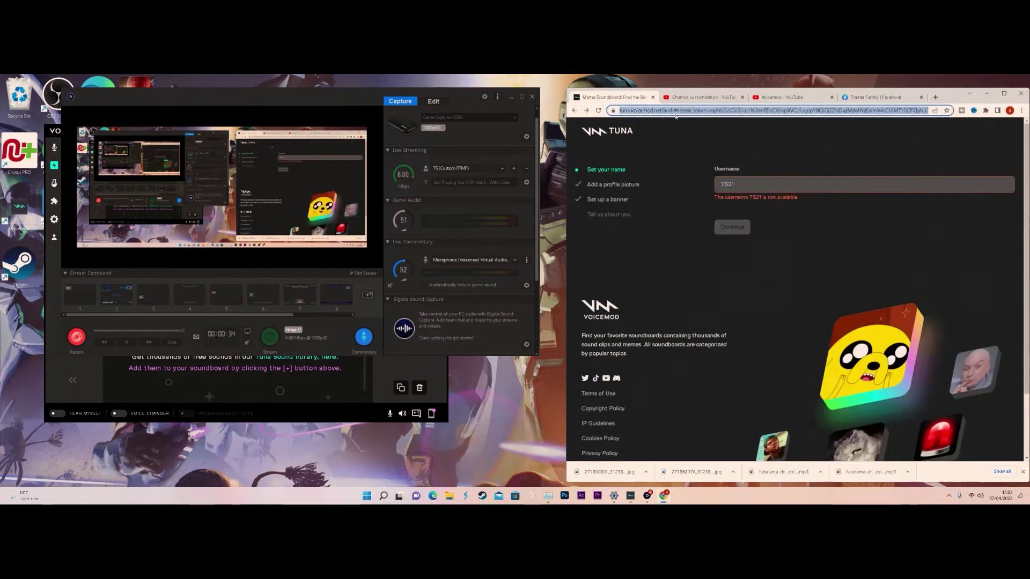
{"action": "type", "text": "g"}
{"action": "key", "text": "Return"}
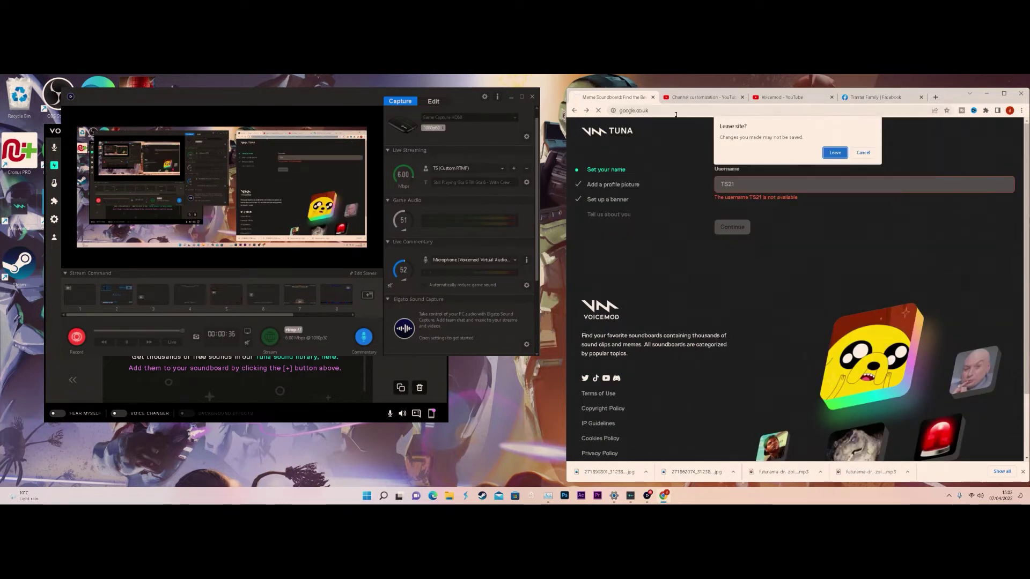
{"action": "key", "text": "Return"}
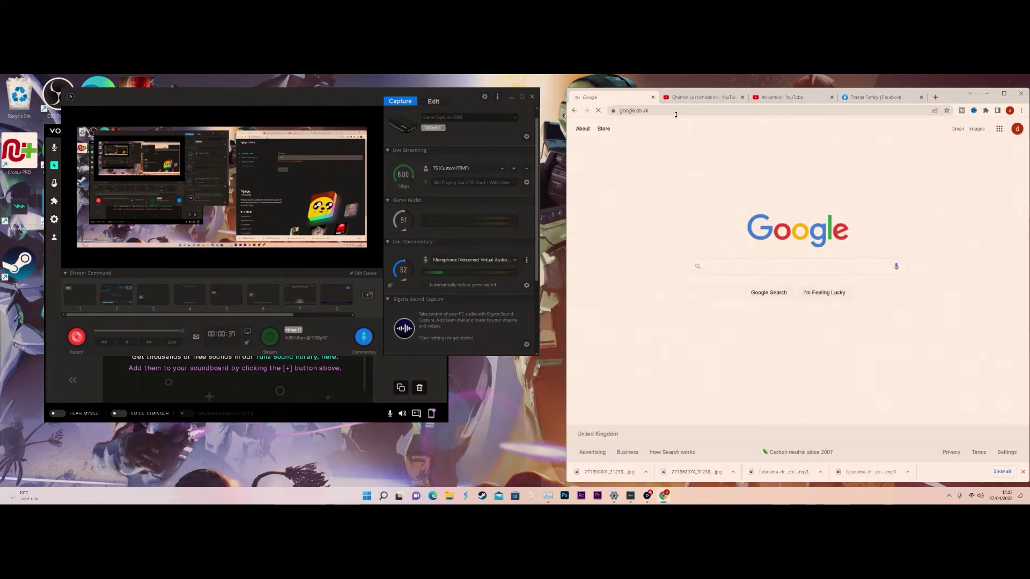
Search Google for 'voicemod' and open the official Voicemod website
{"action": "type", "text": "t"}
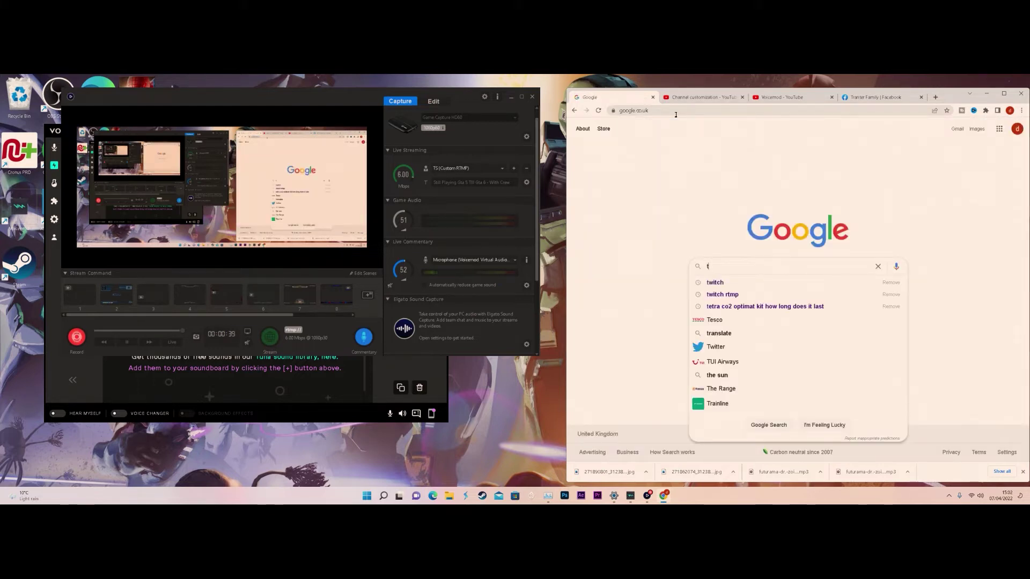
{"action": "key", "text": "BackSpace"}
{"action": "type", "text": "voicemod"}
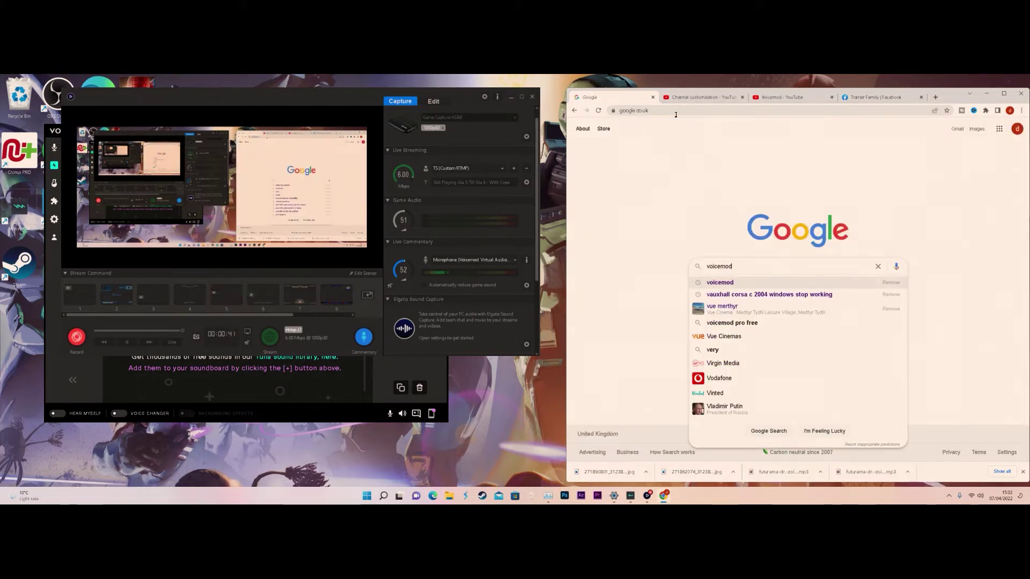
{"action": "key", "text": "Return"}
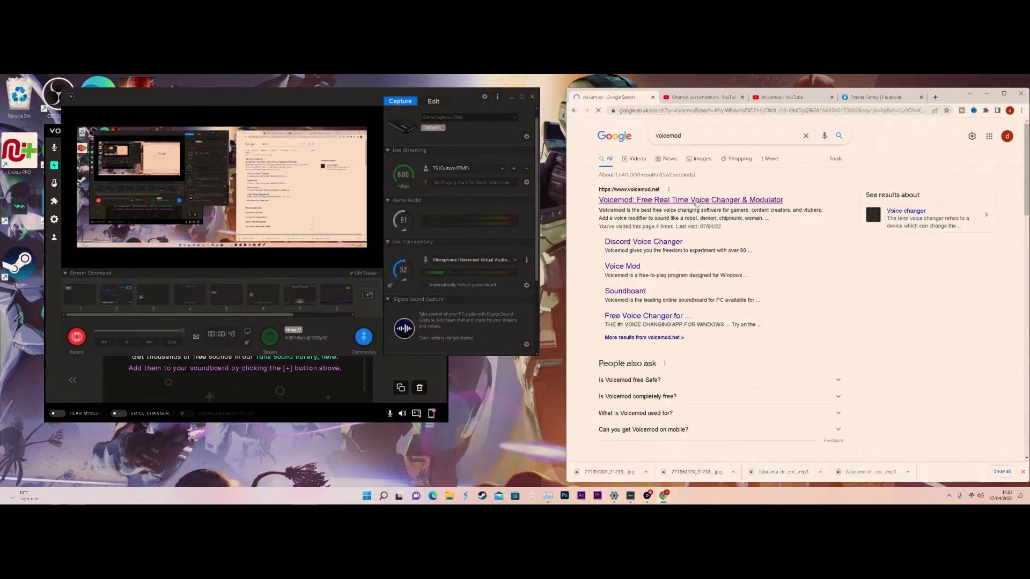
{"action": "left_click", "coordinate": [697, 199]}
Browse Voicemod's Voicelab and Soundboard pages, then go to the Tuna free sounds library
{"action": "left_click", "coordinate": [349, 397]}
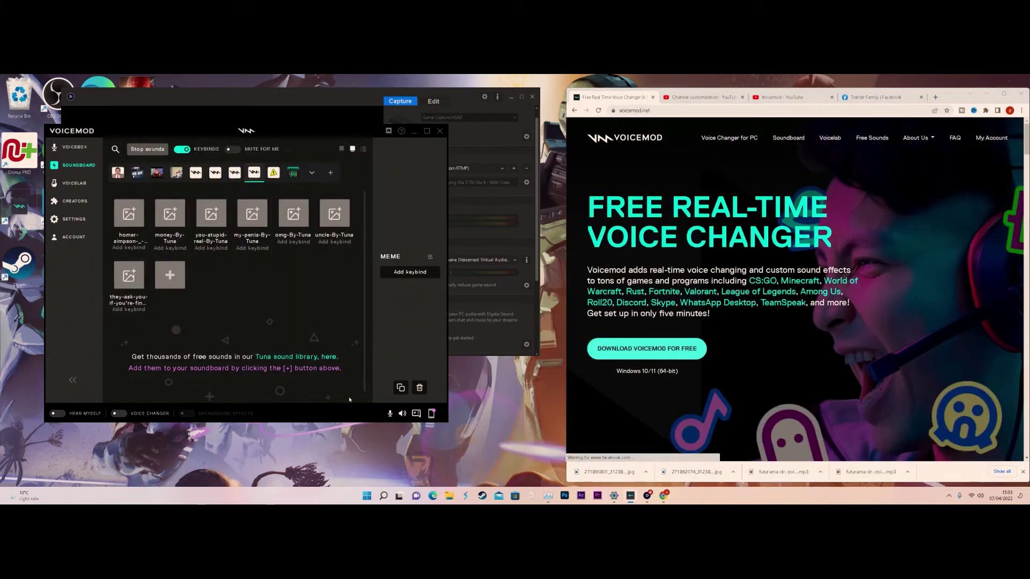
{"action": "left_click", "coordinate": [832, 138]}
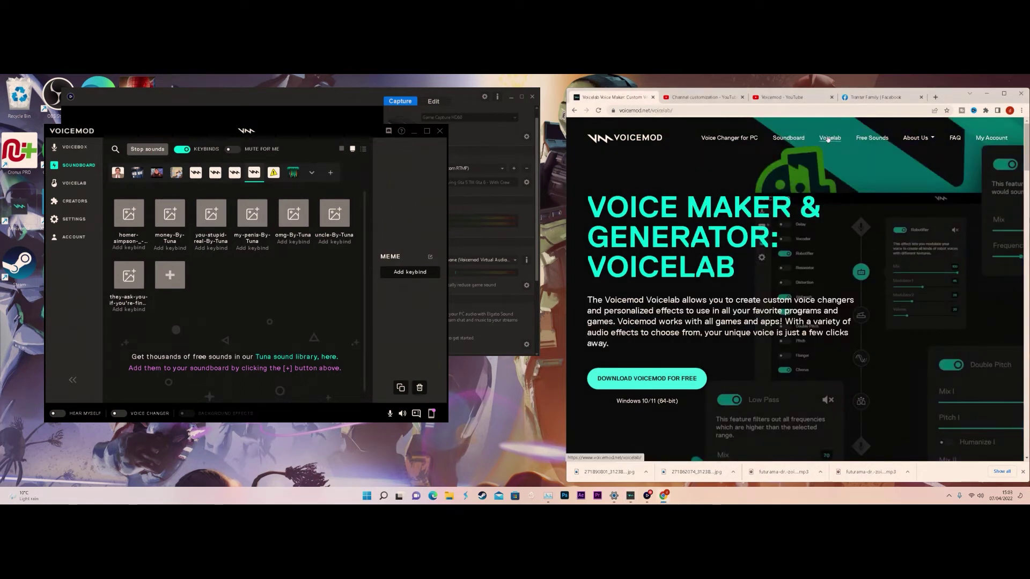
{"action": "left_click", "coordinate": [788, 138]}
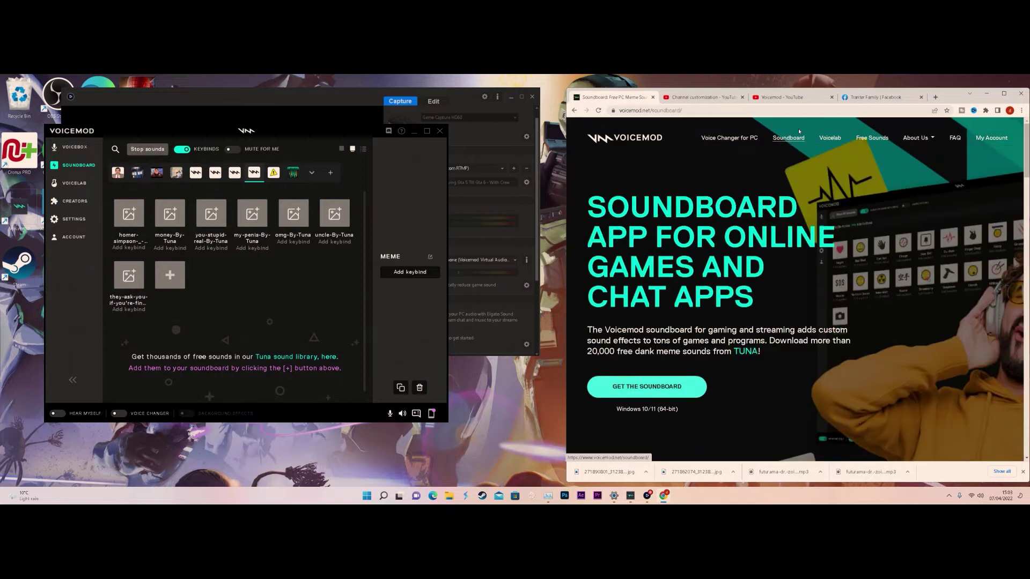
{"action": "scroll", "coordinate": [652, 374], "scroll_direction": "down", "scroll_amount": 8}
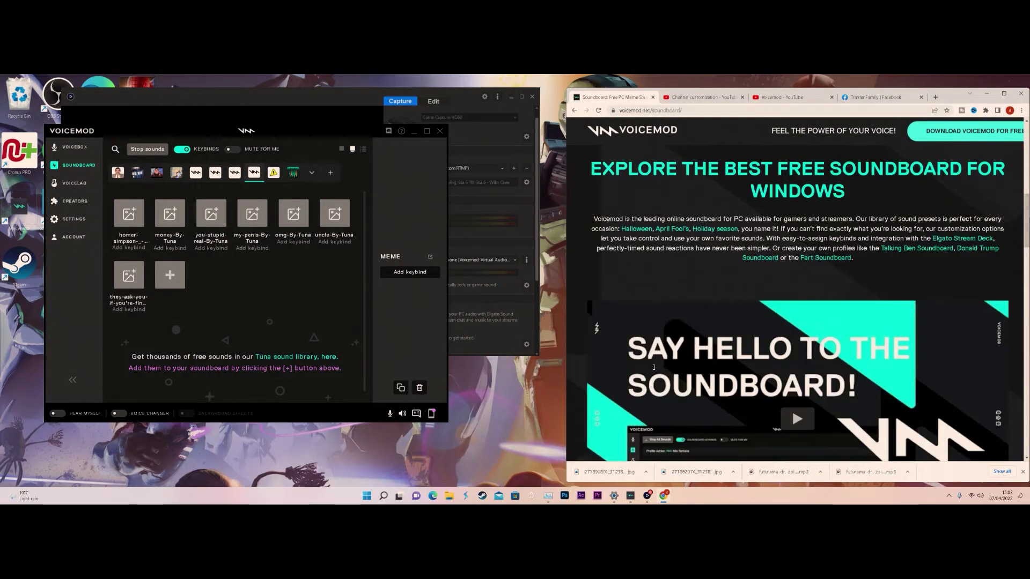
{"action": "scroll", "coordinate": [654, 367], "scroll_direction": "up", "scroll_amount": 3}
{"action": "scroll", "coordinate": [653, 369], "scroll_direction": "up", "scroll_amount": 5}
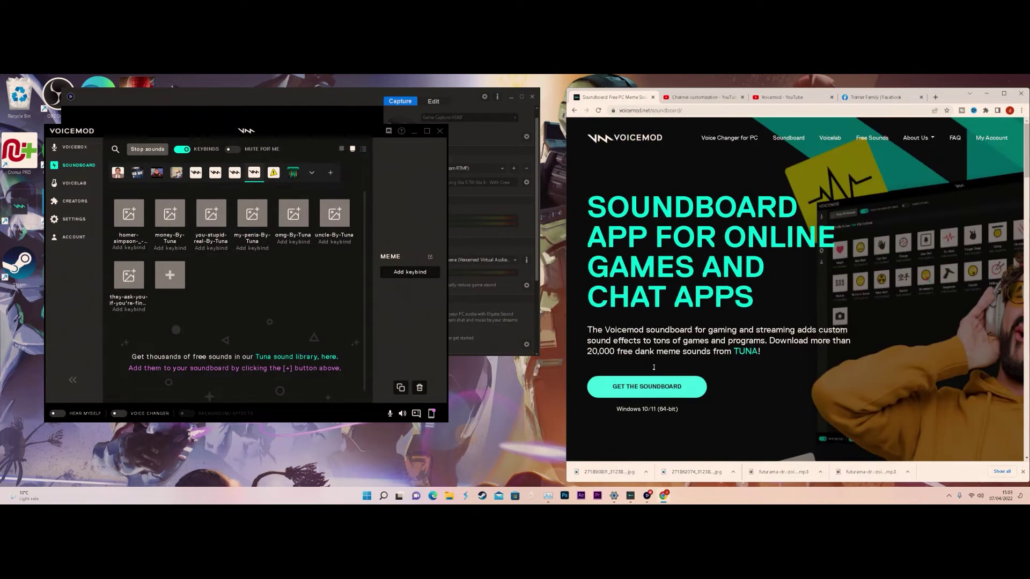
{"action": "left_click", "coordinate": [871, 138]}
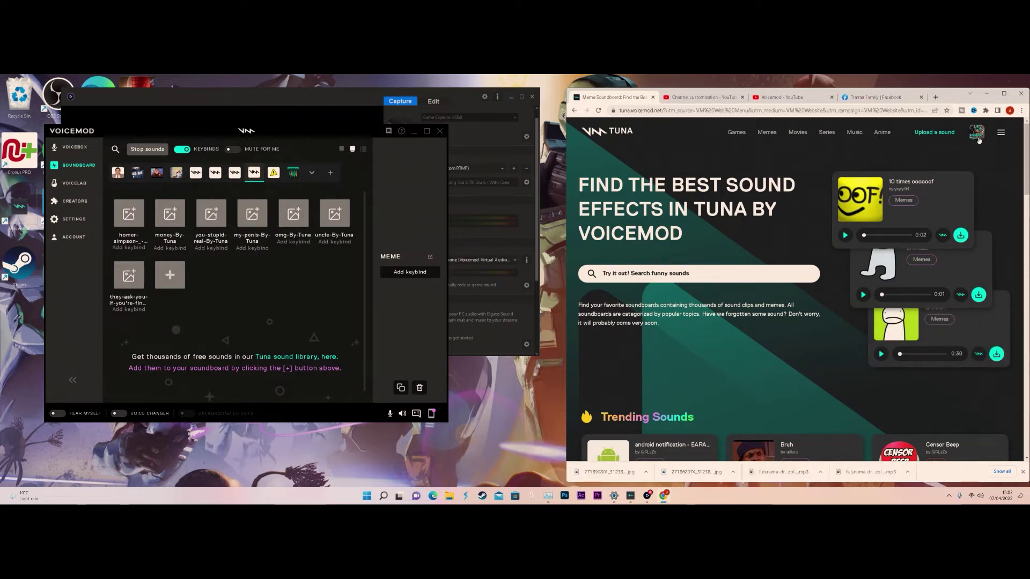
{"action": "left_click", "coordinate": [976, 133]}
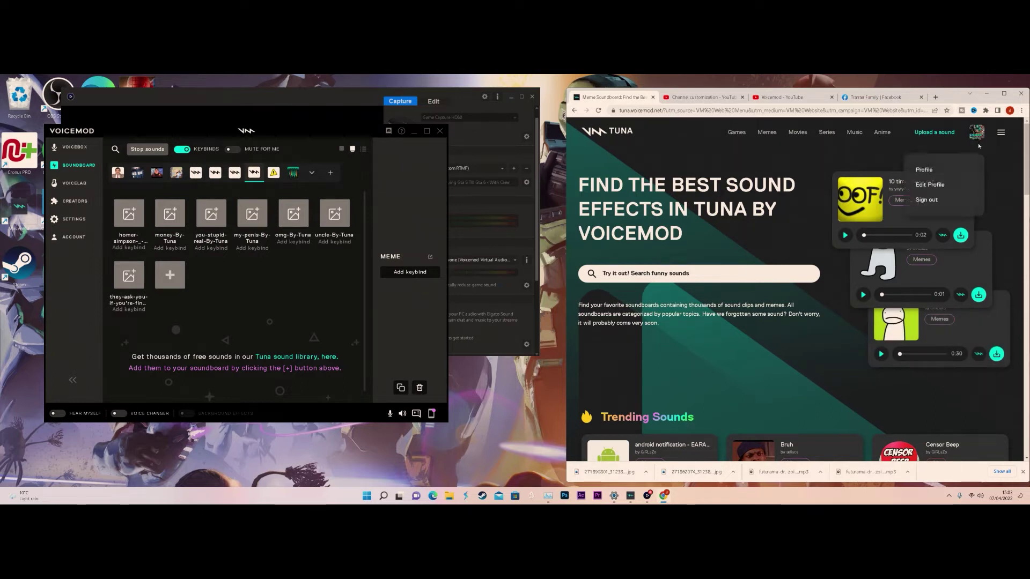
Go from the account's profile page to the Upload Sound page
{"action": "left_click", "coordinate": [924, 171]}
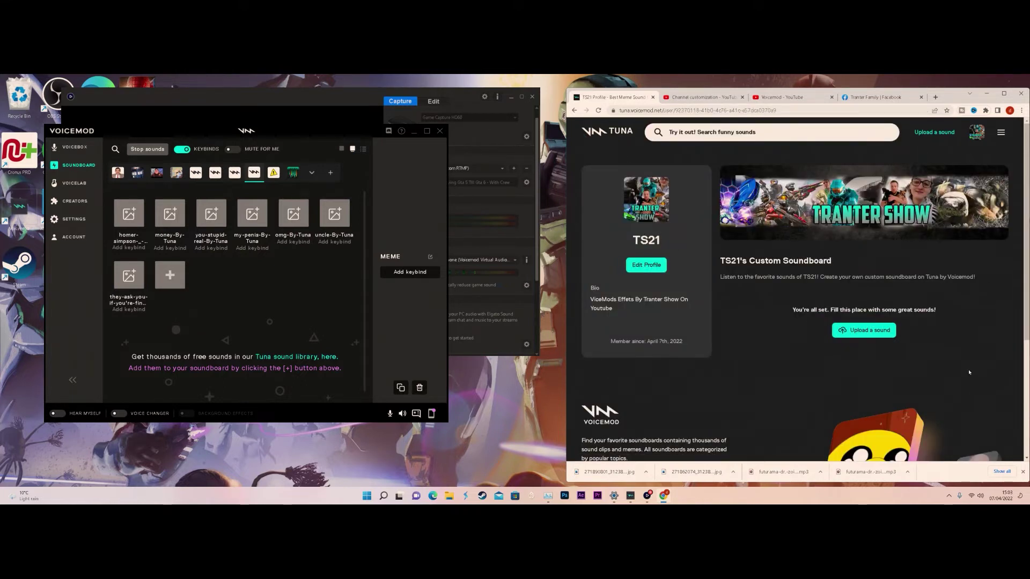
{"action": "left_click_drag", "start_coordinate": [613, 341], "coordinate": [730, 332]}
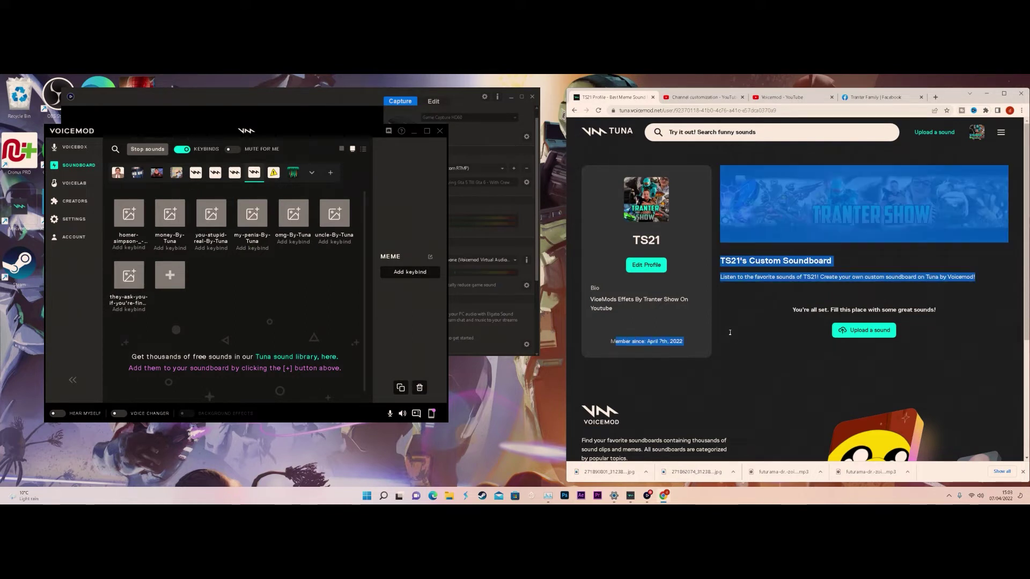
{"action": "left_click", "coordinate": [752, 336]}
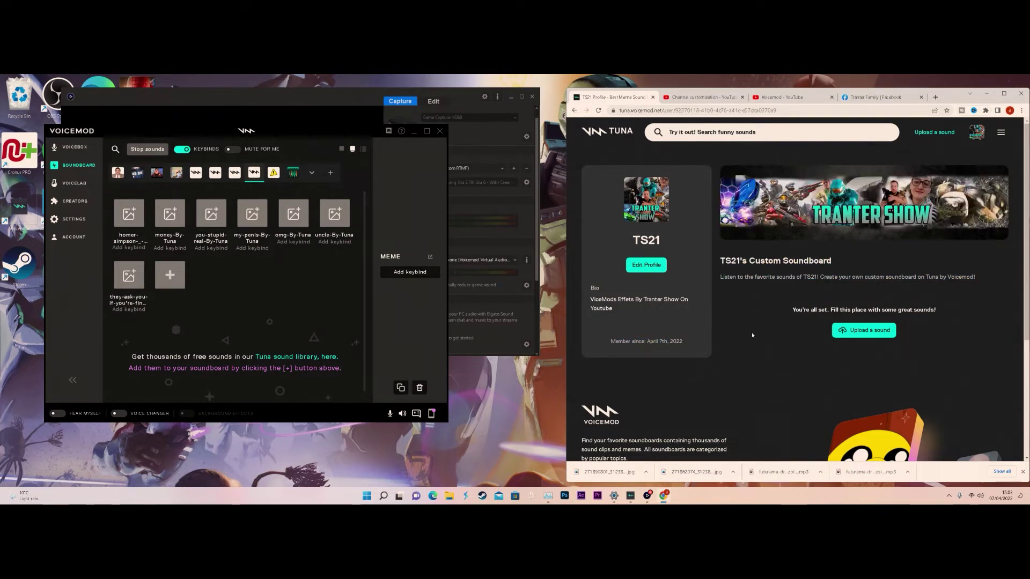
{"action": "left_click", "coordinate": [850, 331]}
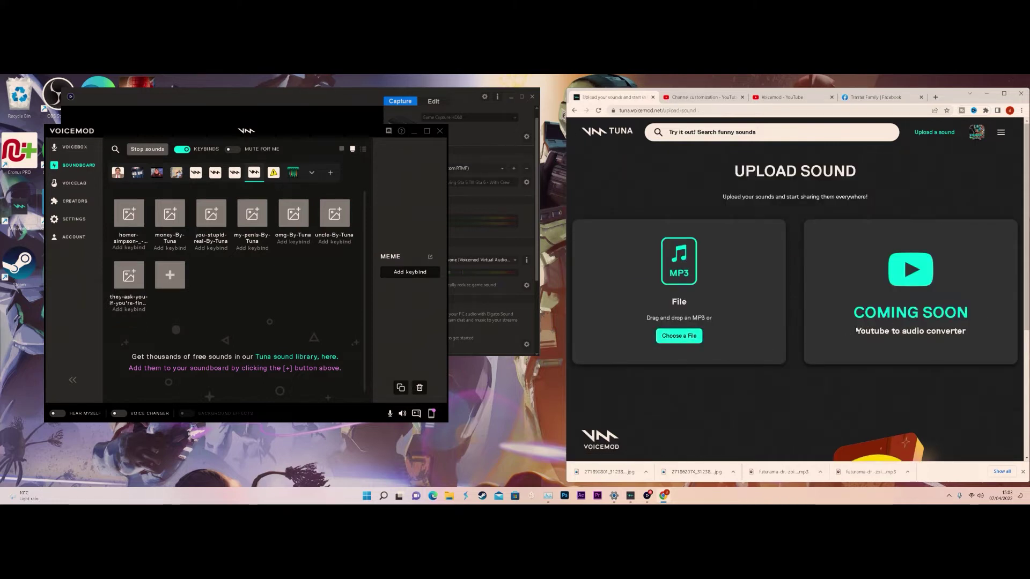
{"action": "left_click_drag", "start_coordinate": [857, 331], "coordinate": [905, 388]}
{"action": "left_click", "coordinate": [720, 415]}
Load 'Mr. Bean shut up 3.mp3' from Videos > soundboard > mr bean into the upload form
{"action": "left_click", "coordinate": [687, 340]}
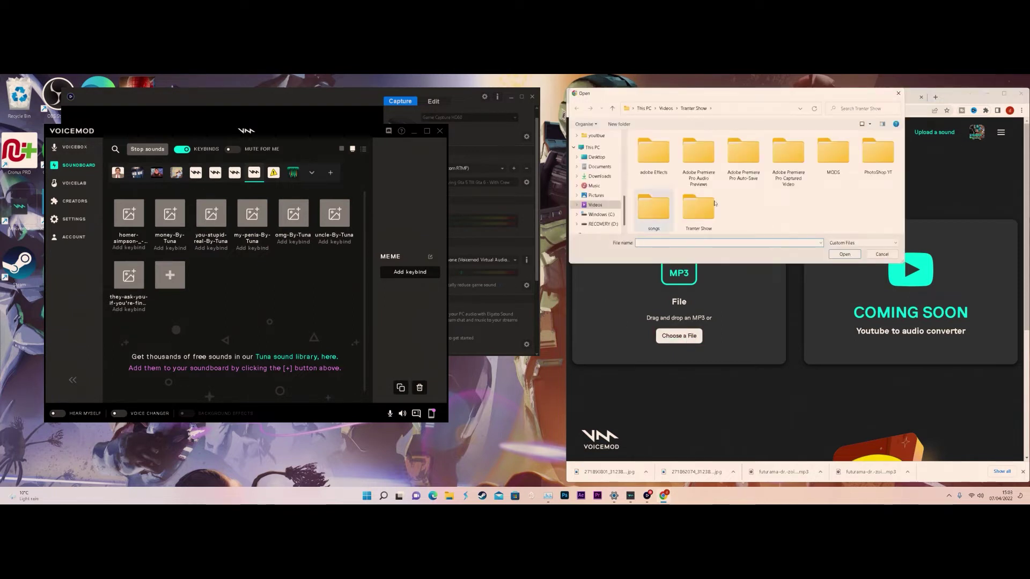
{"action": "left_click", "coordinate": [668, 108]}
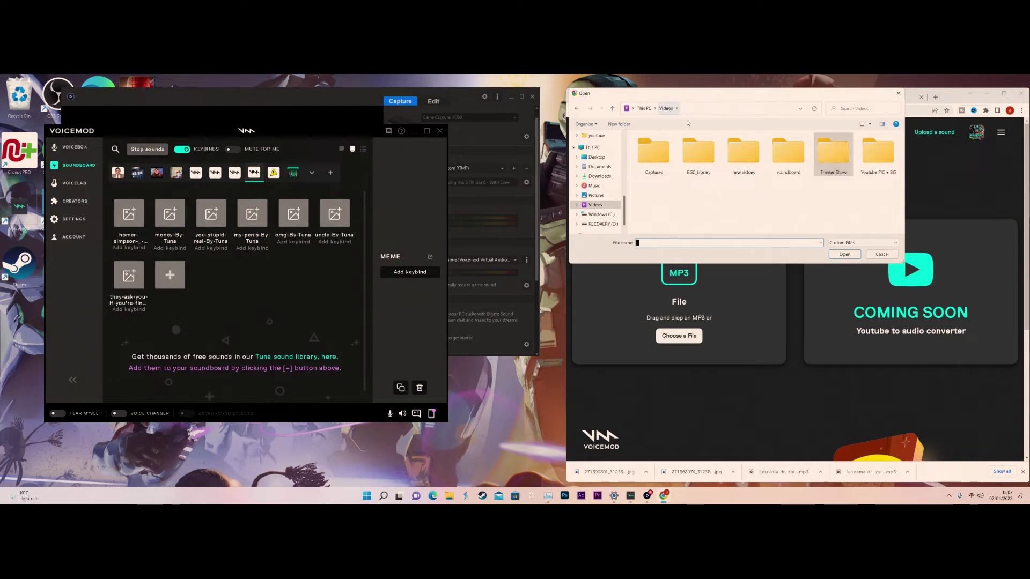
{"action": "double_click", "coordinate": [795, 159]}
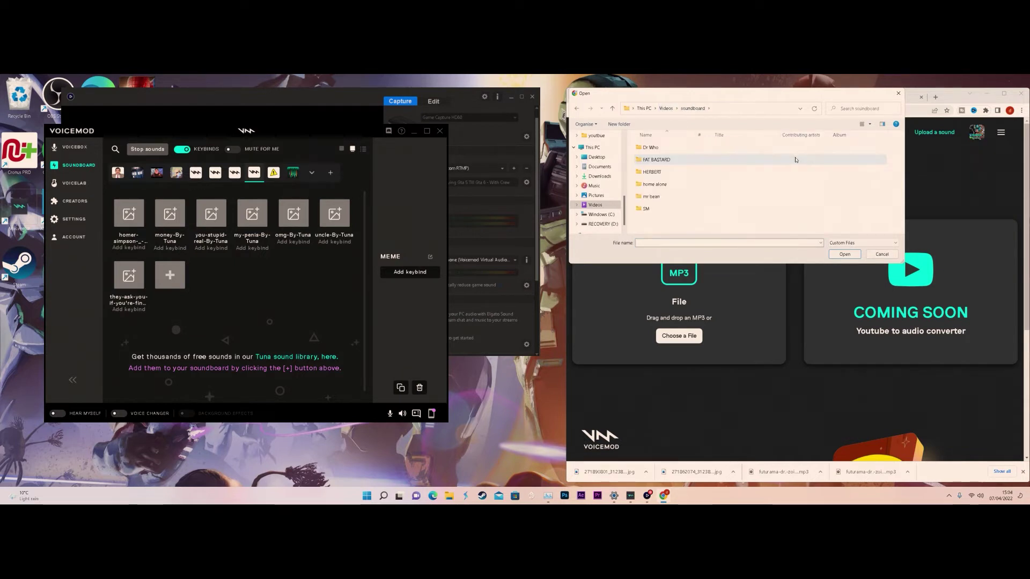
{"action": "double_click", "coordinate": [660, 196]}
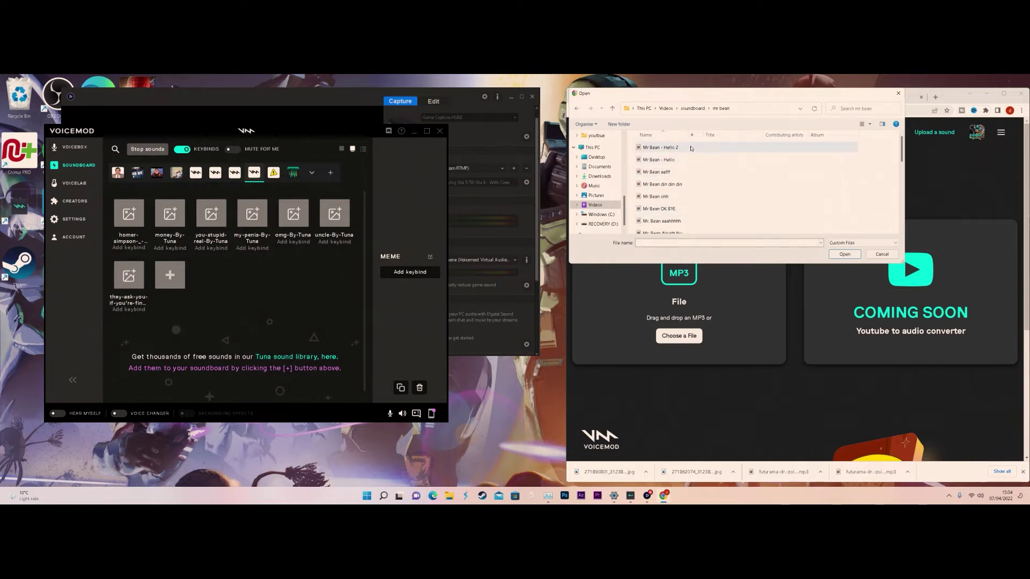
{"action": "scroll", "coordinate": [708, 225], "scroll_direction": "down", "scroll_amount": 3}
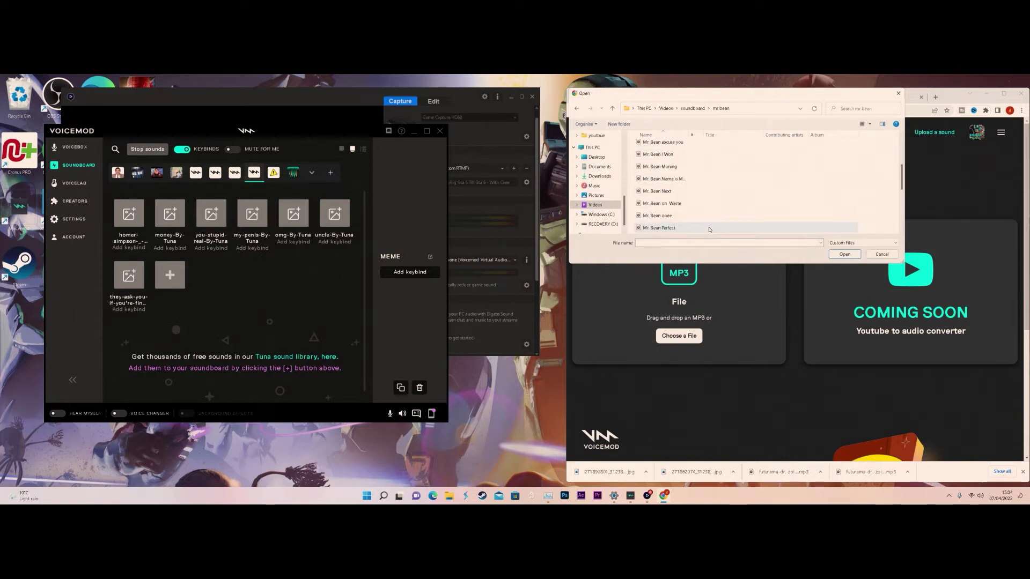
{"action": "scroll", "coordinate": [709, 229], "scroll_direction": "down", "scroll_amount": 2}
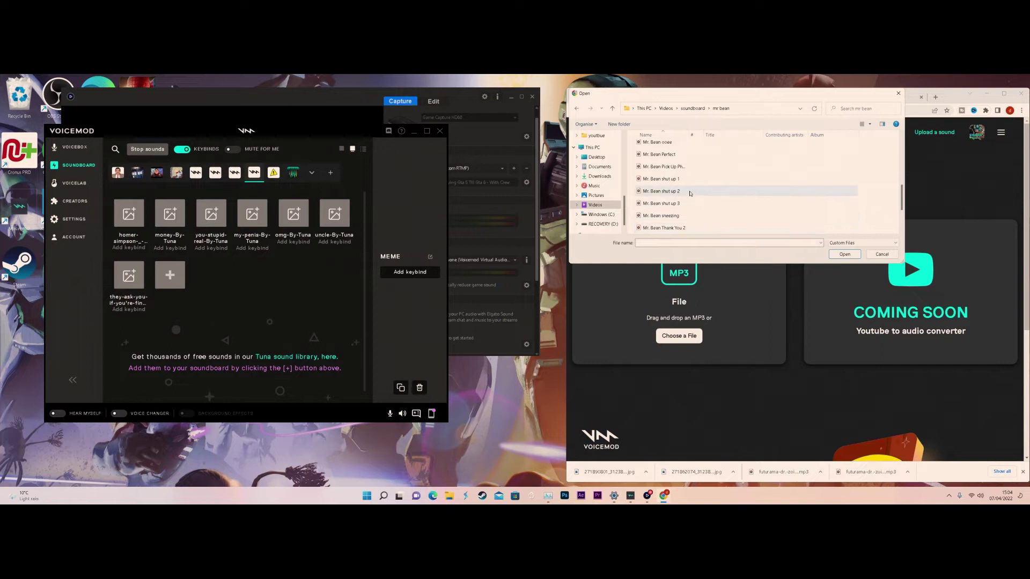
{"action": "left_click", "coordinate": [665, 204]}
{"action": "left_click", "coordinate": [845, 254]}
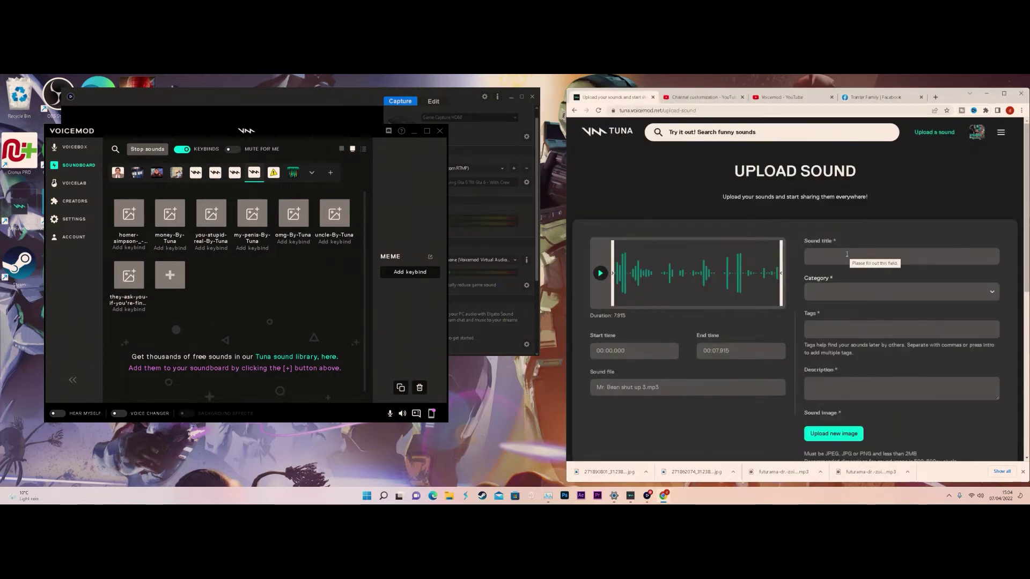
{"action": "left_click", "coordinate": [847, 254]}
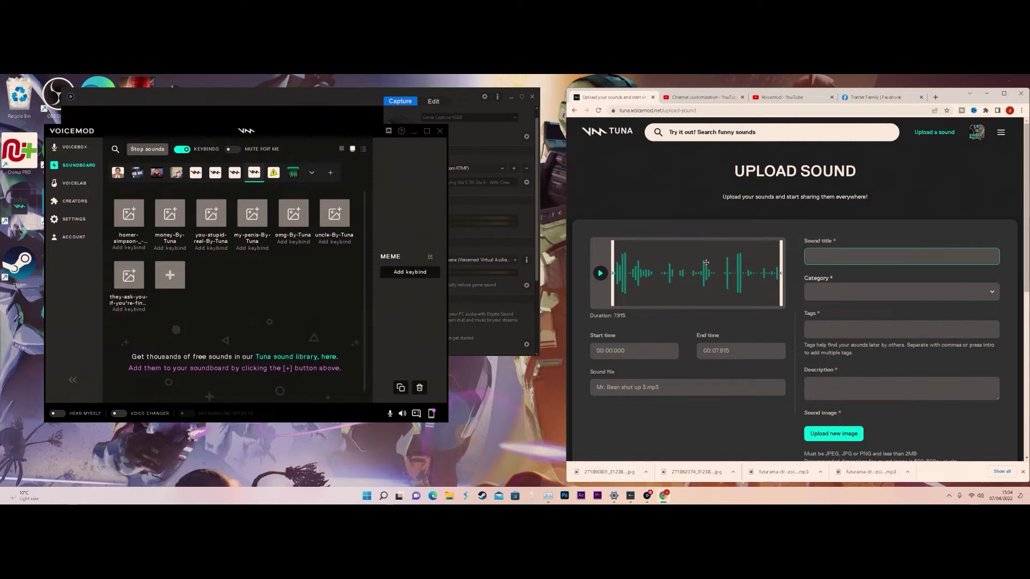
Play the loaded sound, then copy the file name from Mr. Bean shut up 3's Properties
{"action": "left_click", "coordinate": [601, 273]}
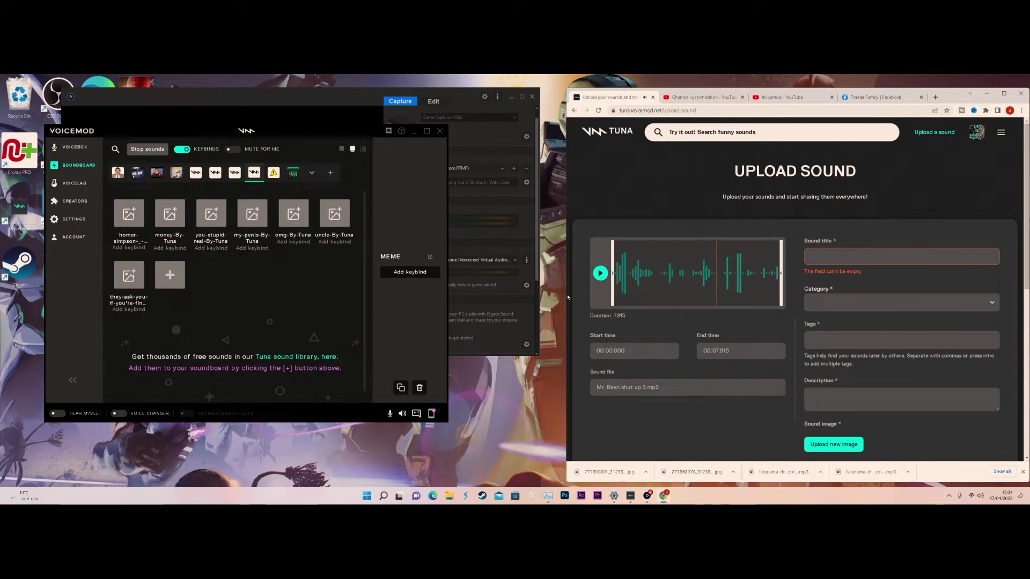
{"action": "left_click", "coordinate": [454, 499]}
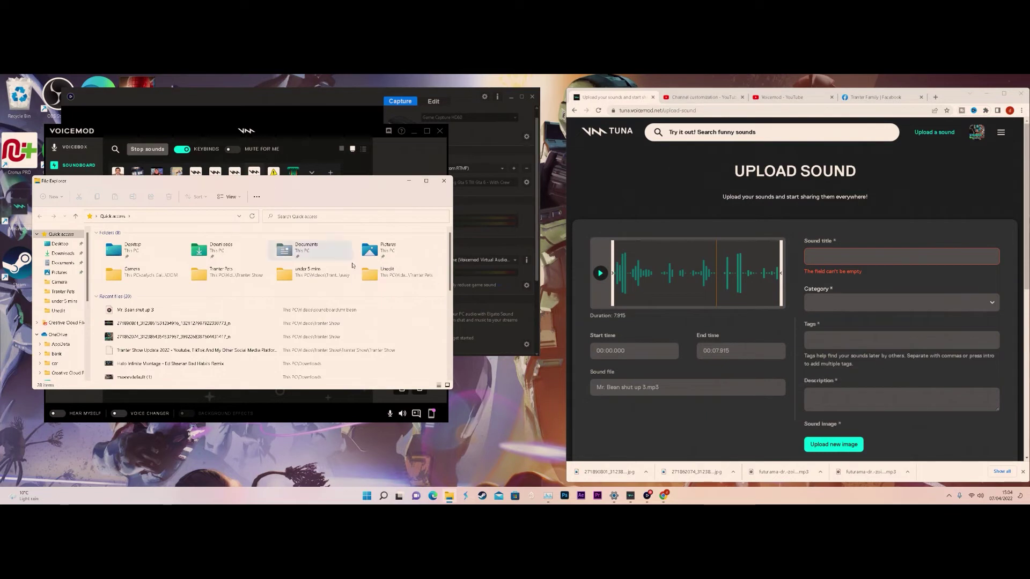
{"action": "left_click", "coordinate": [140, 314]}
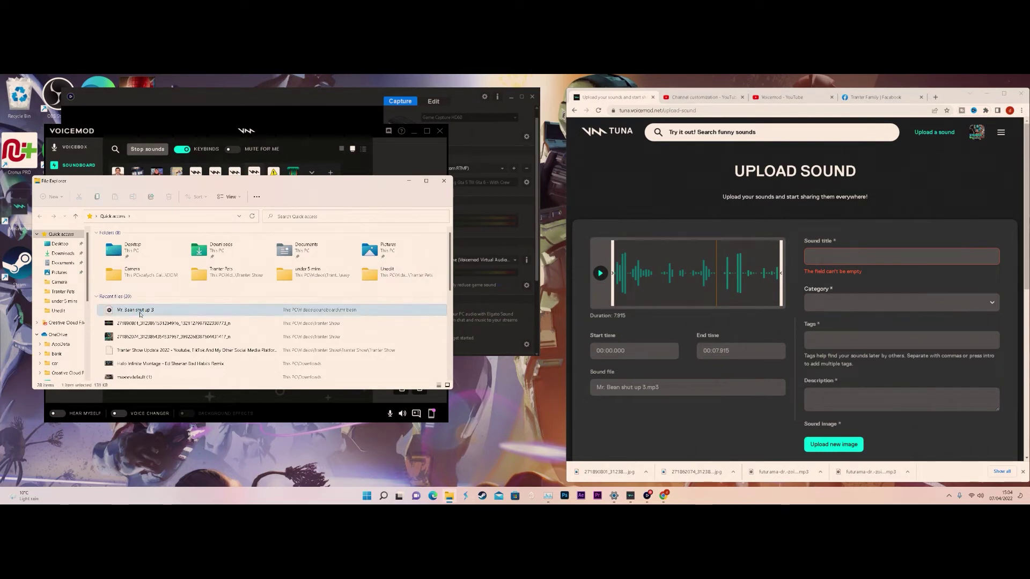
{"action": "right_click", "coordinate": [152, 319]}
{"action": "left_click", "coordinate": [169, 441]}
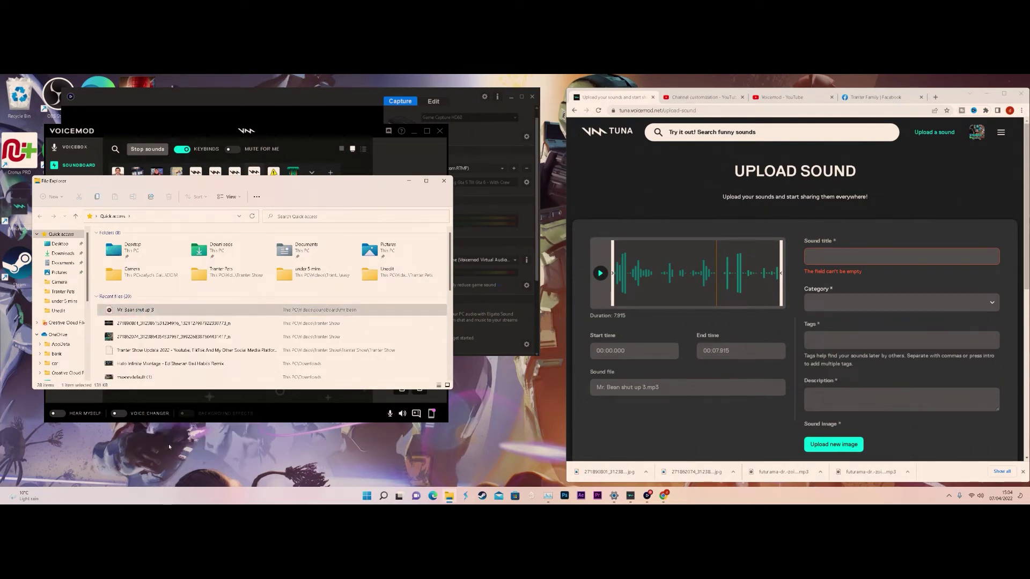
{"action": "left_click", "coordinate": [204, 307]}
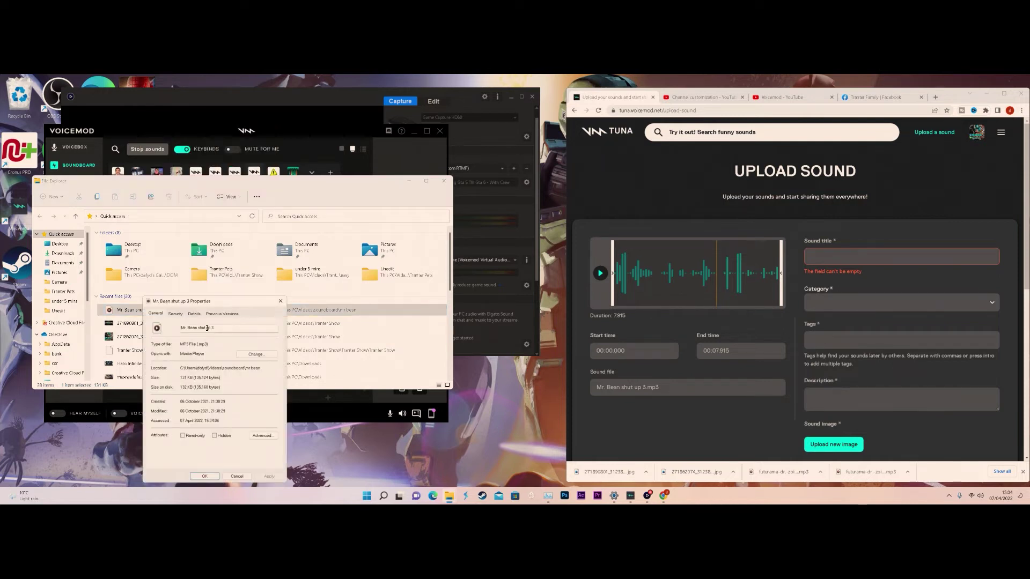
{"action": "triple_click", "coordinate": [212, 328]}
{"action": "key", "text": "ctrl+c"}
{"action": "left_click", "coordinate": [850, 263]}
Title the sound 'Mr. Bean shut up' and set its category to Series
{"action": "key", "text": "ctrl+v"}
{"action": "left_click", "coordinate": [857, 291]}
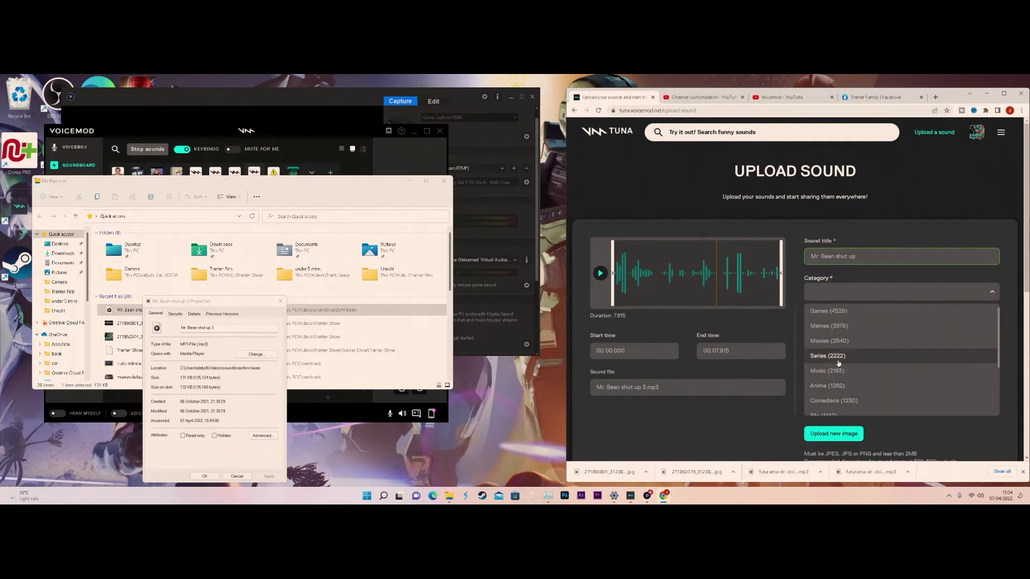
{"action": "scroll", "coordinate": [837, 387], "scroll_direction": "down", "scroll_amount": 2}
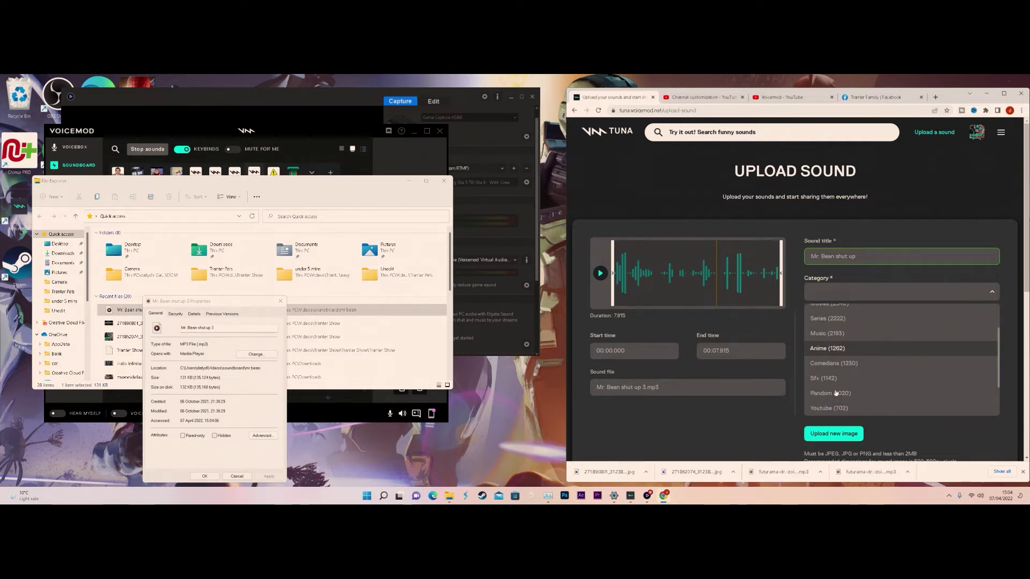
{"action": "scroll", "coordinate": [836, 394], "scroll_direction": "up", "scroll_amount": 2}
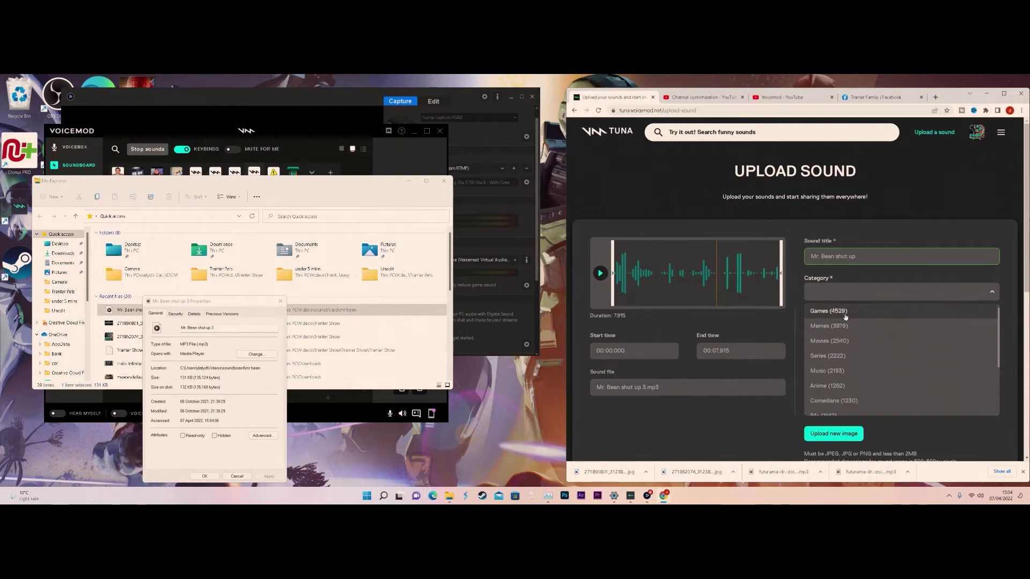
{"action": "left_click", "coordinate": [843, 356]}
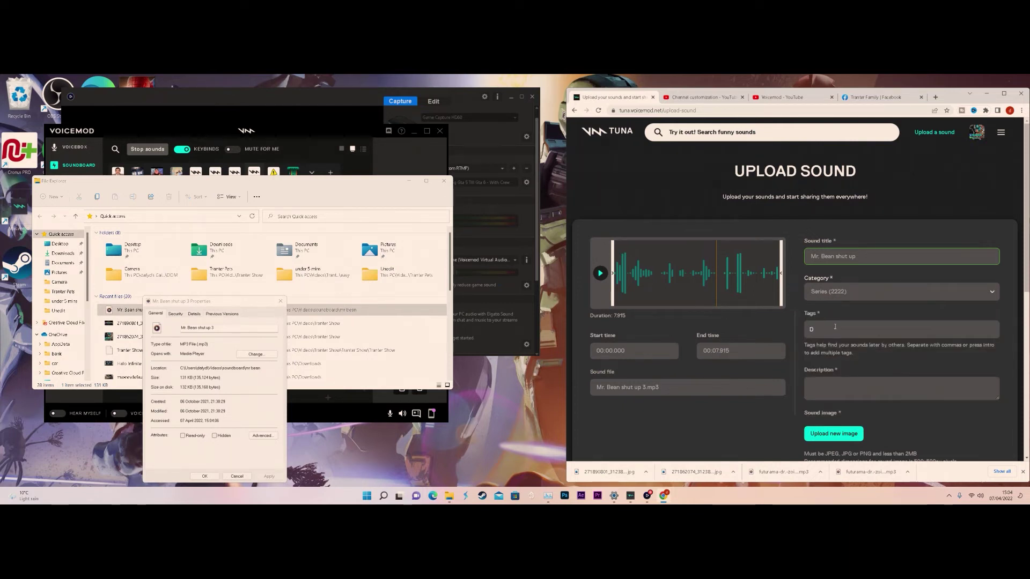
Add the tags 'Mr Bean' and 'Mr Bean shut up' from the pasted title
{"action": "key", "text": "BackSpace"}
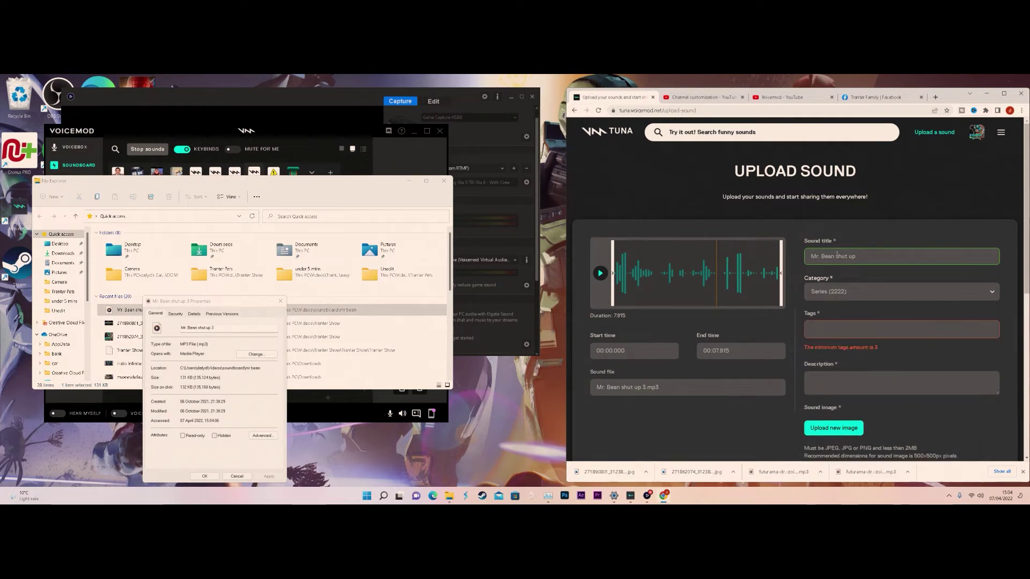
{"action": "left_click_drag", "start_coordinate": [864, 252], "coordinate": [805, 256]}
{"action": "key", "text": "ctrl+c"}
{"action": "left_click", "coordinate": [841, 333]}
{"action": "key", "text": "ctrl+v"}
{"action": "key", "text": "BackSpace"}
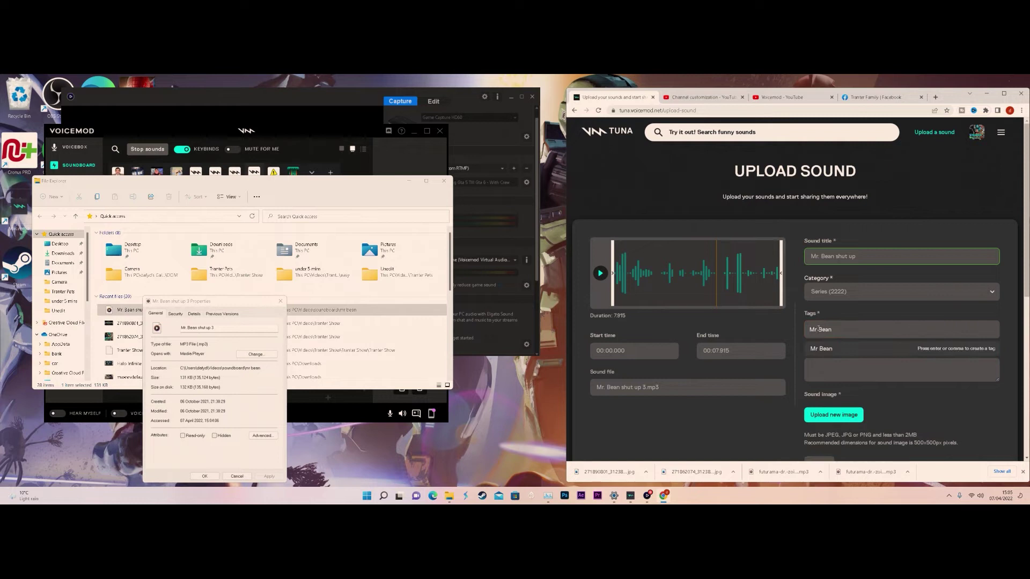
{"action": "left_click", "coordinate": [853, 350]}
{"action": "key", "text": "ctrl+v"}
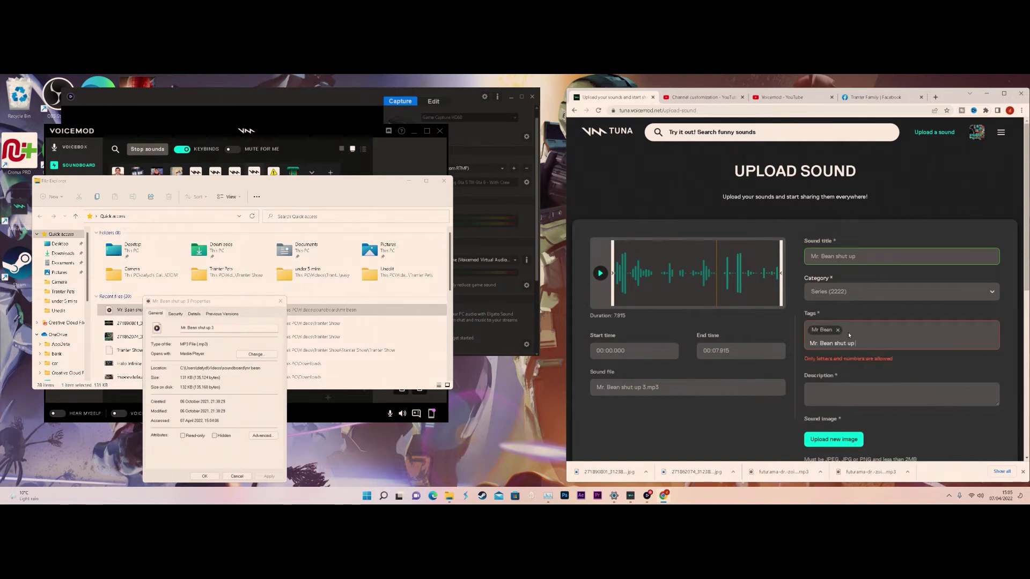
{"action": "left_click", "coordinate": [821, 344]}
{"action": "key", "text": "BackSpace"}
{"action": "key", "text": "BackSpace"}
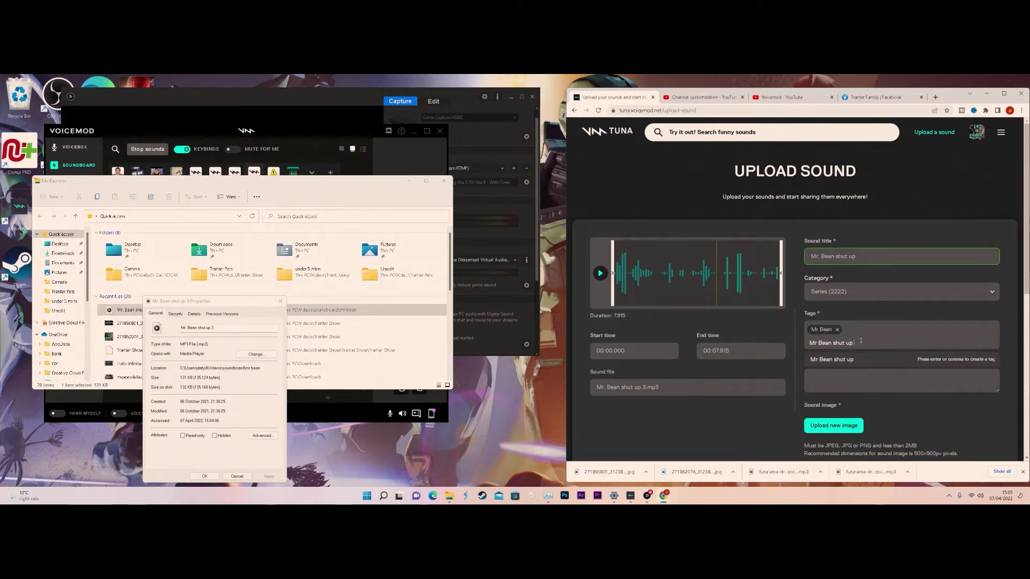
{"action": "key", "text": "Return"}
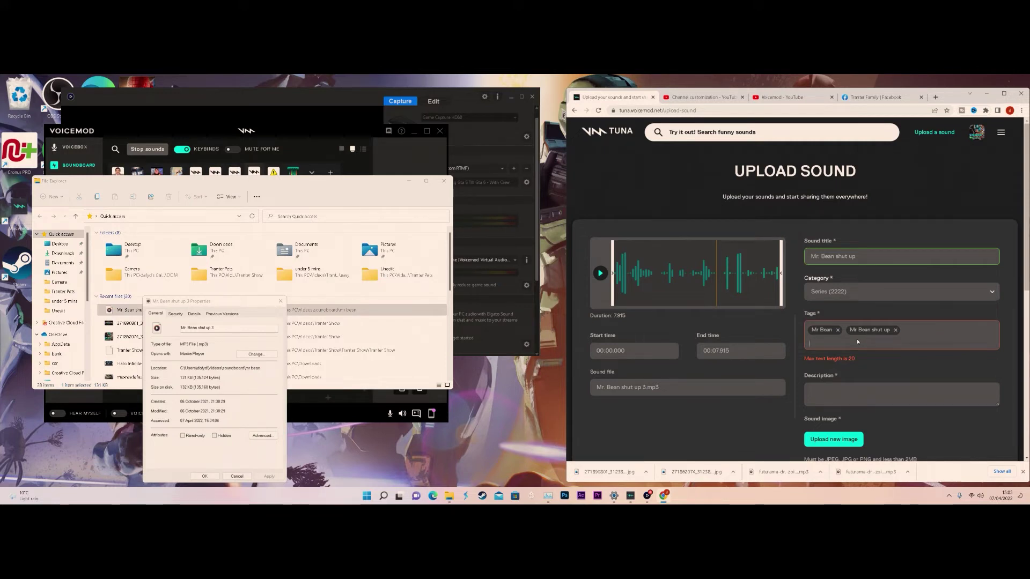
Remove the Mr Bean and Mr Bean shut up tags again
{"action": "left_click", "coordinate": [844, 370]}
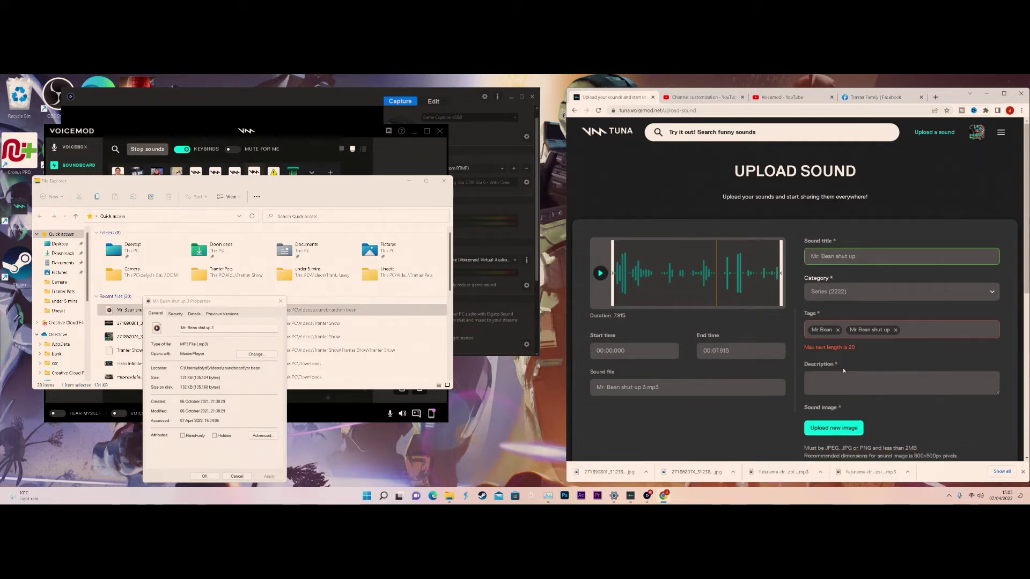
{"action": "left_click", "coordinate": [841, 336]}
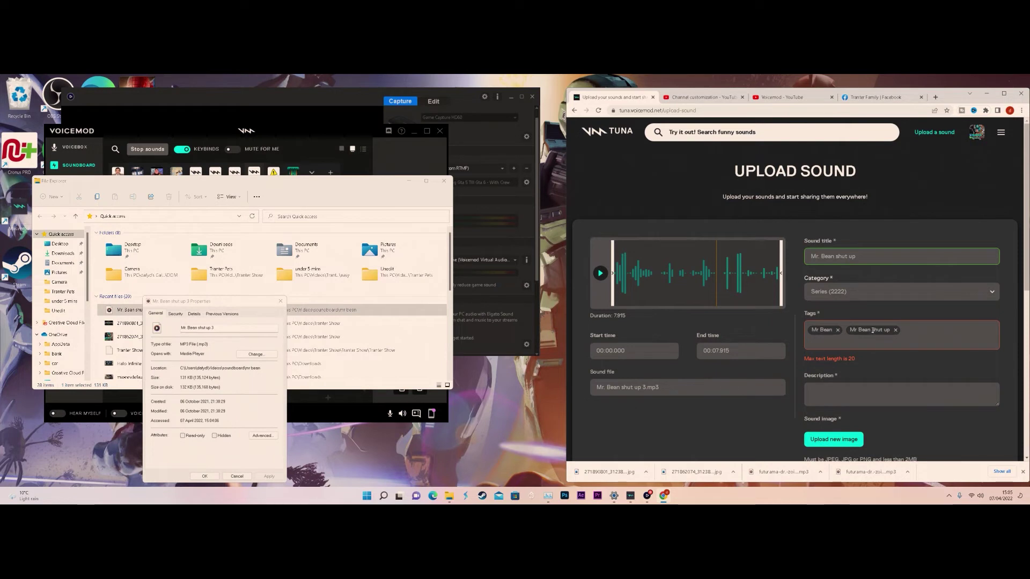
{"action": "left_click", "coordinate": [838, 374]}
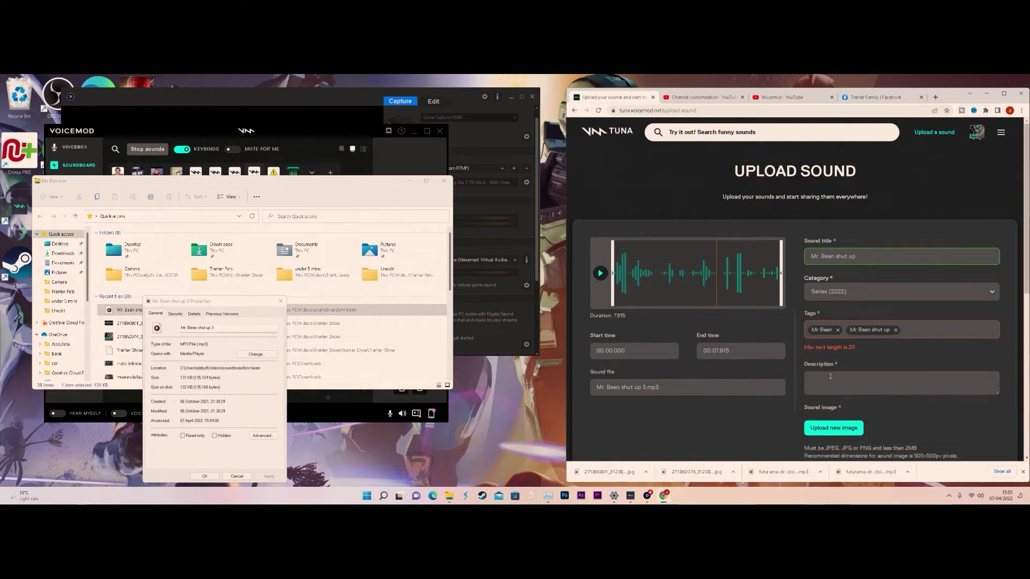
{"action": "left_click", "coordinate": [838, 330]}
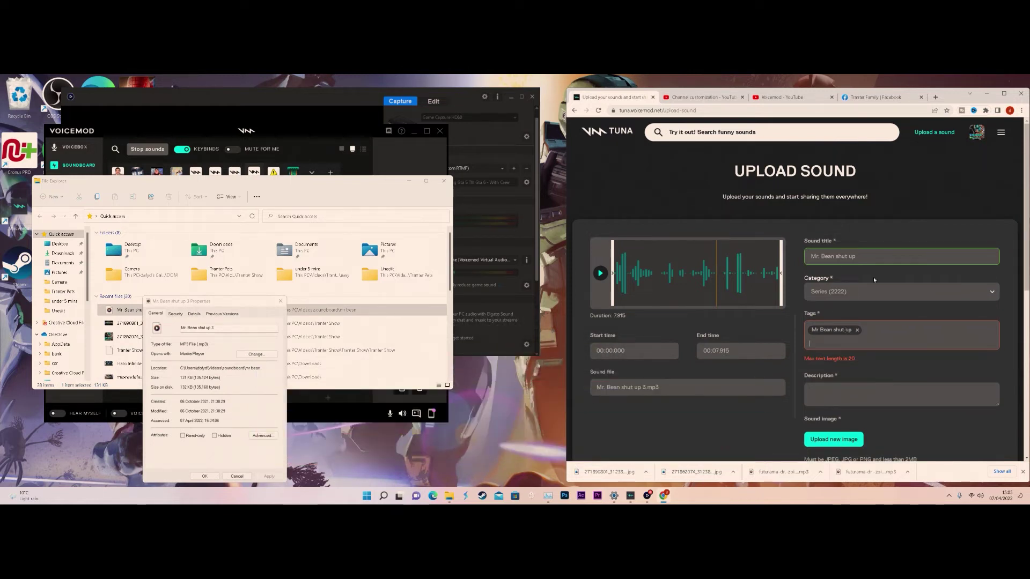
{"action": "key", "text": "shift+Tab"}
{"action": "key", "text": "shift+Tab"}
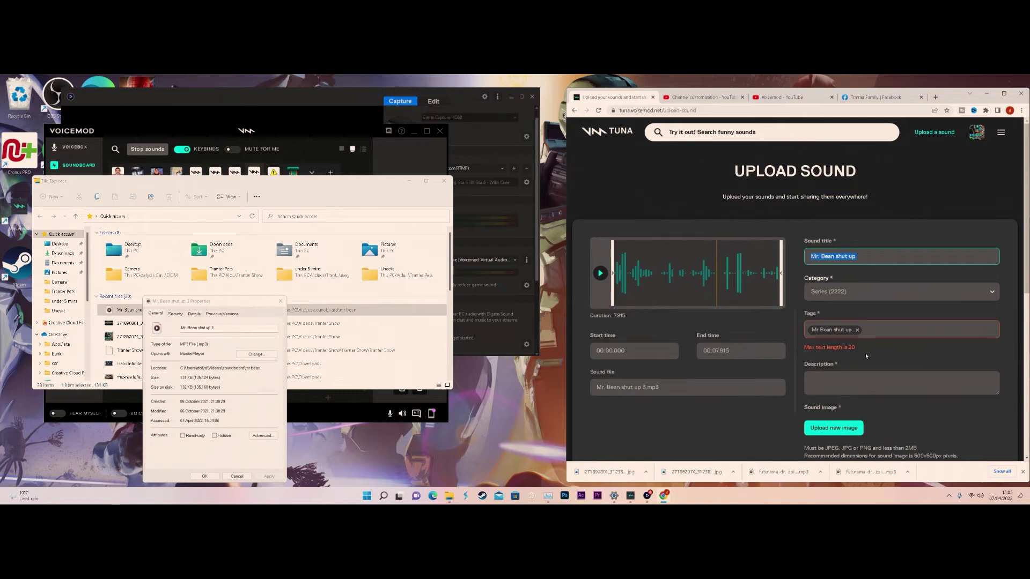
{"action": "left_click", "coordinate": [876, 324]}
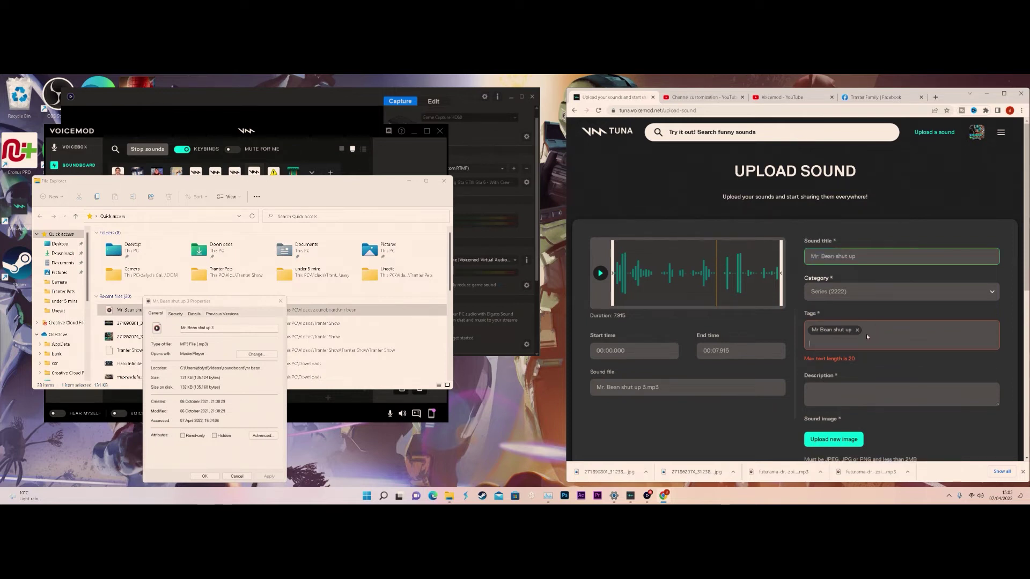
{"action": "left_click", "coordinate": [857, 331]}
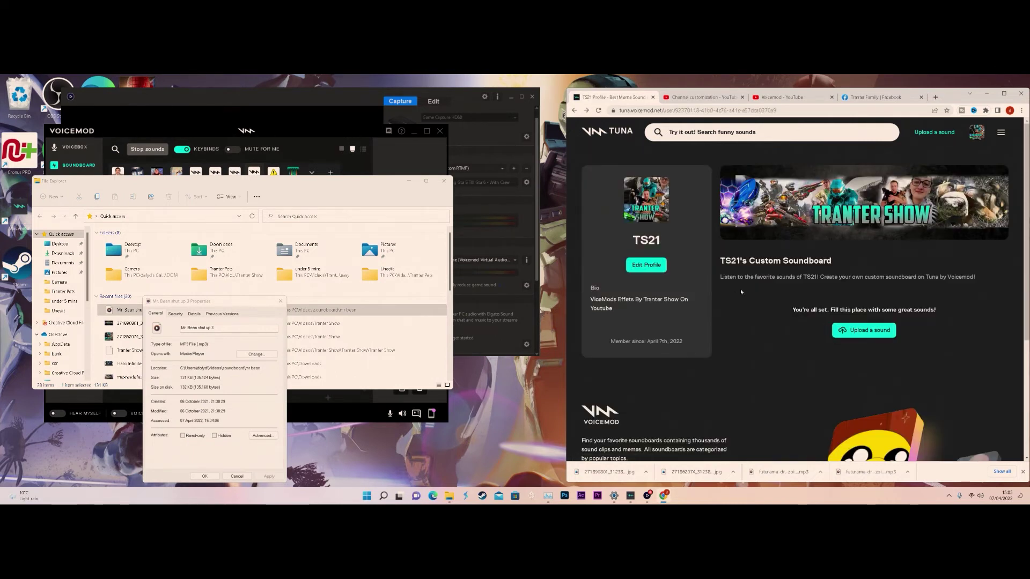
Start a new upload and load 'Mr. Bean shut up 3.mp3' again
{"action": "left_click", "coordinate": [865, 331]}
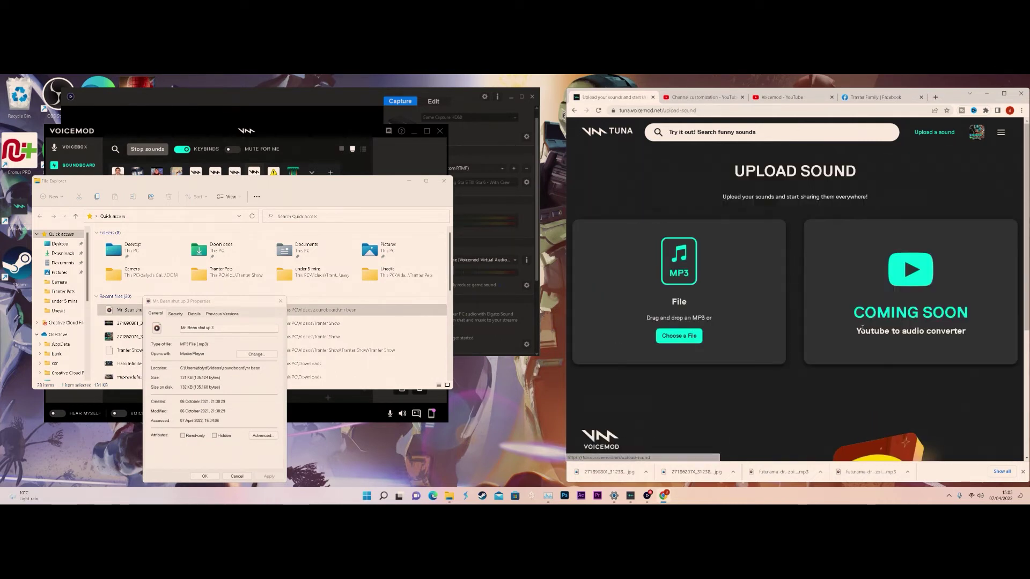
{"action": "left_click", "coordinate": [678, 336]}
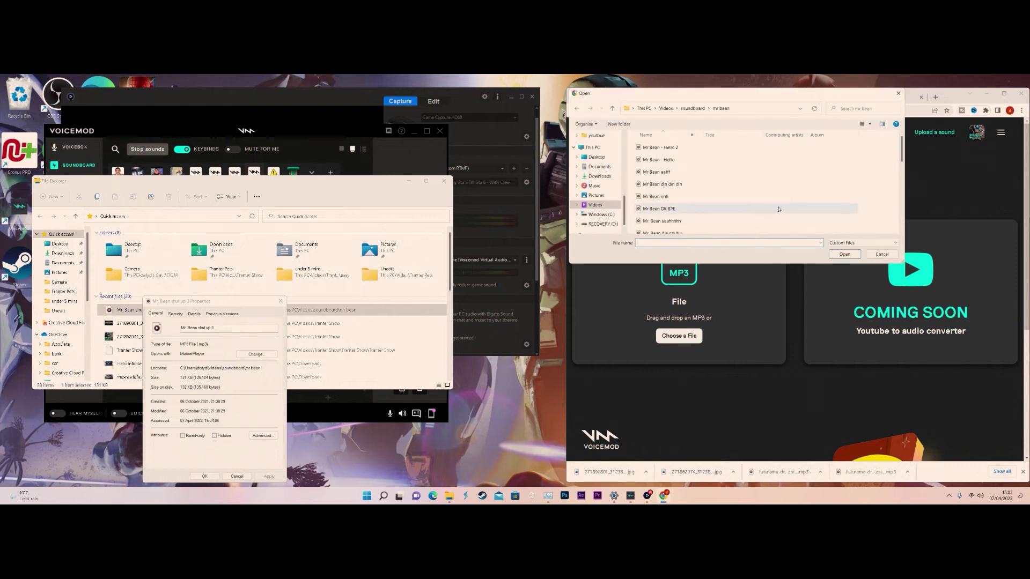
{"action": "scroll", "coordinate": [685, 185], "scroll_direction": "down", "scroll_amount": 5}
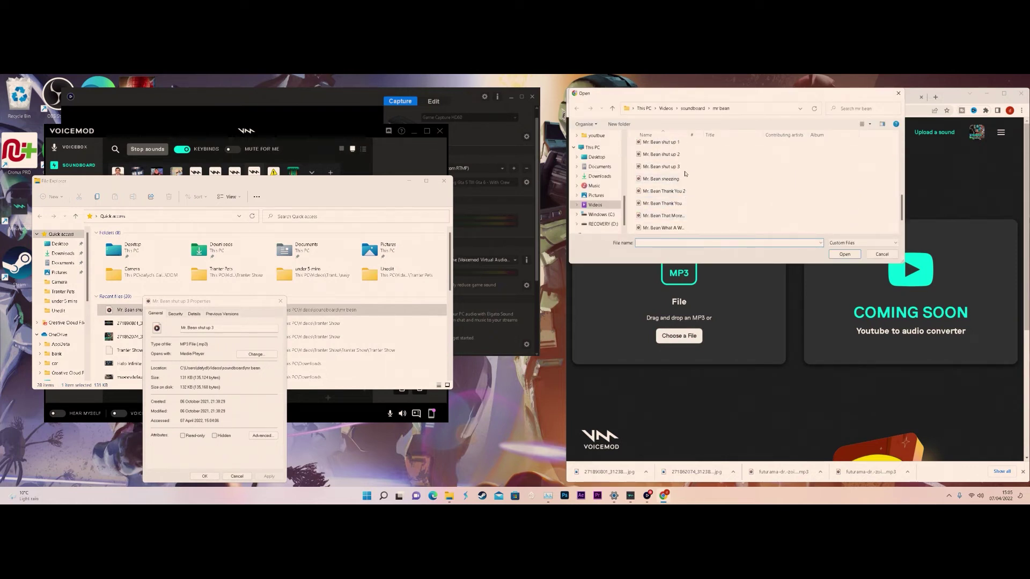
{"action": "left_click", "coordinate": [685, 168]}
{"action": "left_click", "coordinate": [844, 253]}
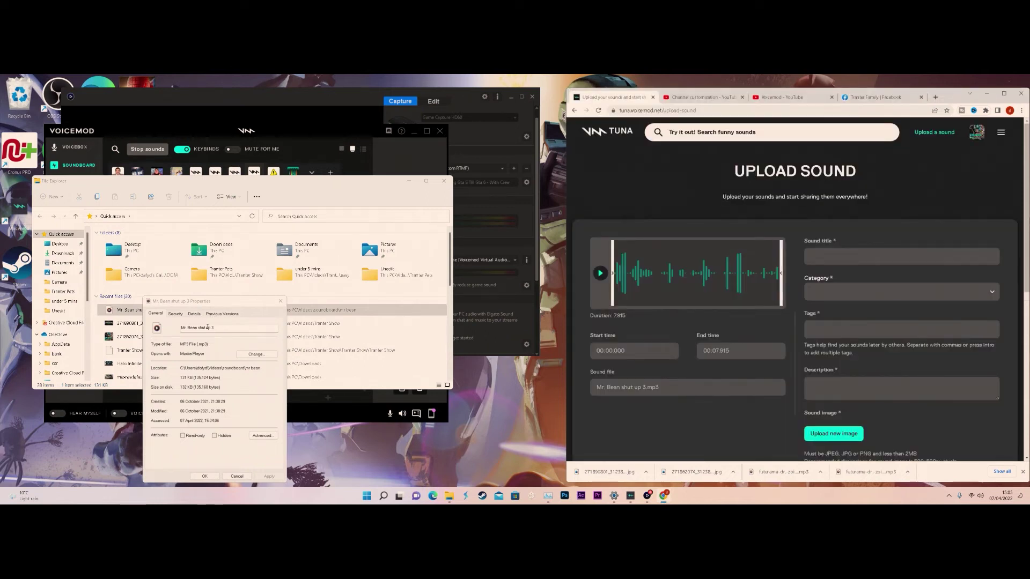
Title the sound 'Mr. Bean shut up' and choose the Series category
{"action": "left_click_drag", "start_coordinate": [211, 328], "coordinate": [181, 328]}
{"action": "key", "text": "ctrl+c"}
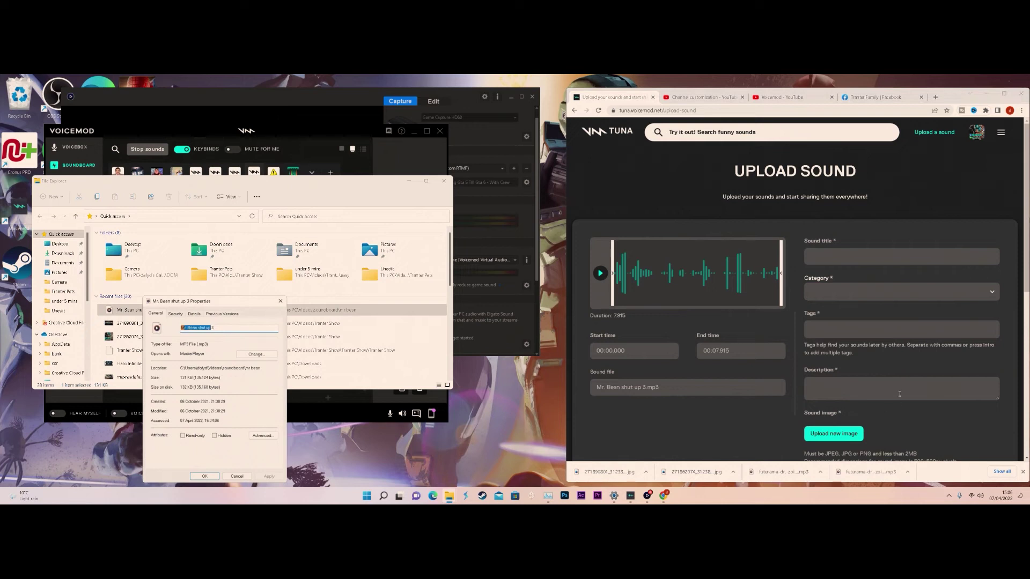
{"action": "left_click", "coordinate": [835, 257]}
{"action": "key", "text": "ctrl+v"}
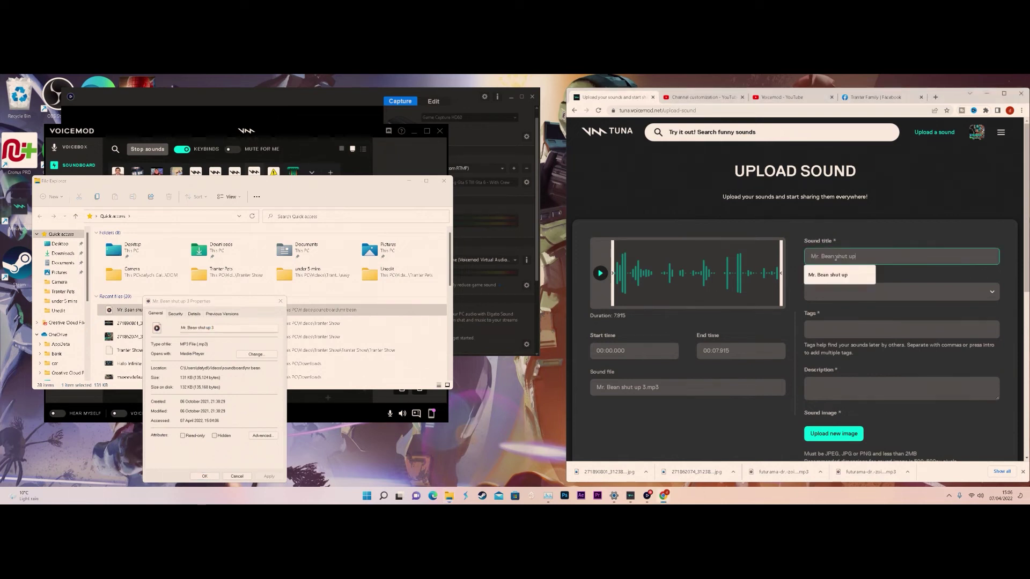
{"action": "left_click", "coordinate": [900, 296]}
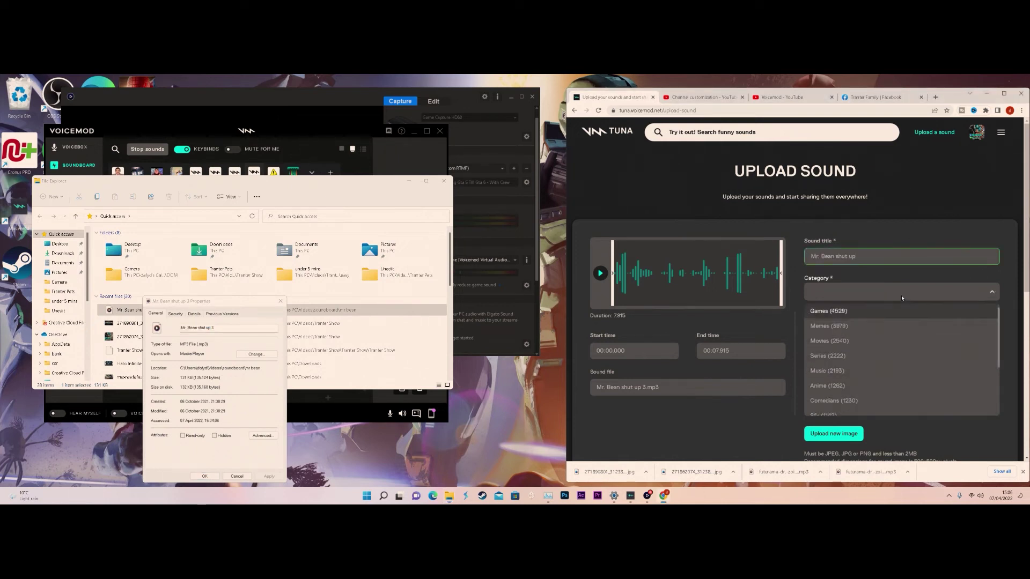
{"action": "left_click", "coordinate": [837, 355]}
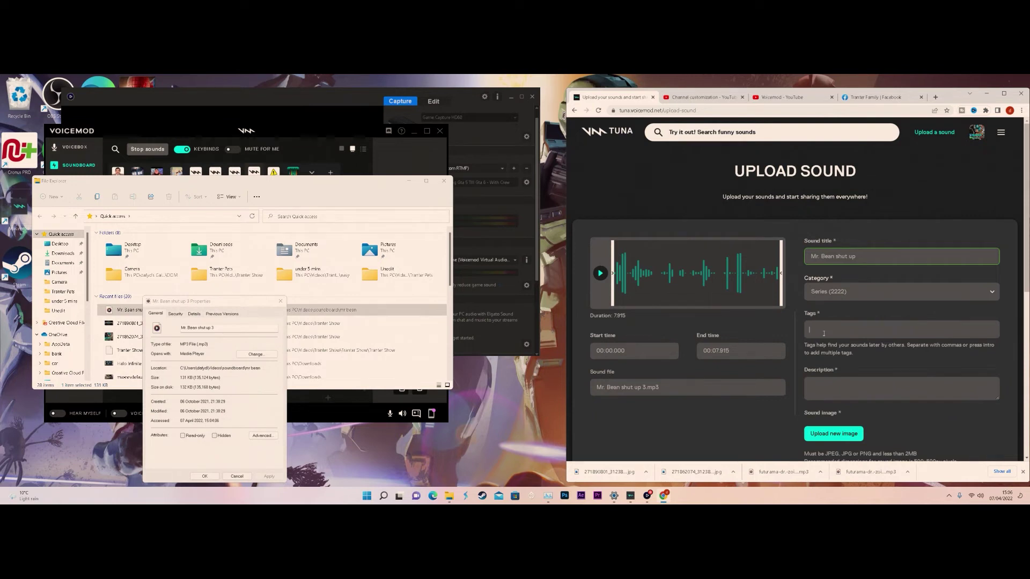
{"action": "key", "text": "ctrl+v"}
Add 'Mr Bean shut up' as a tag, with the period removed
{"action": "left_click", "coordinate": [819, 330]}
{"action": "key", "text": "BackSpace"}
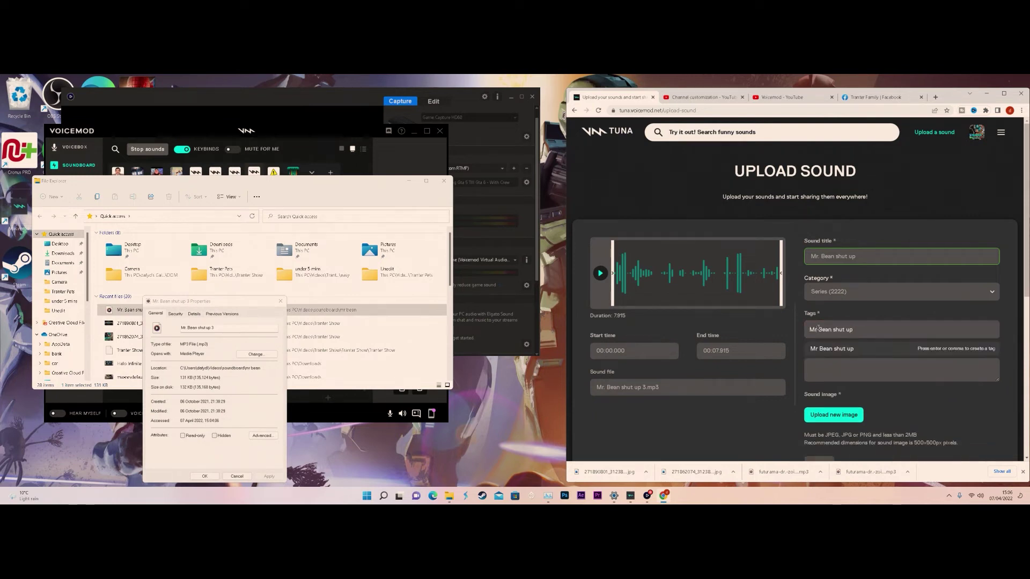
{"action": "left_click", "coordinate": [848, 350]}
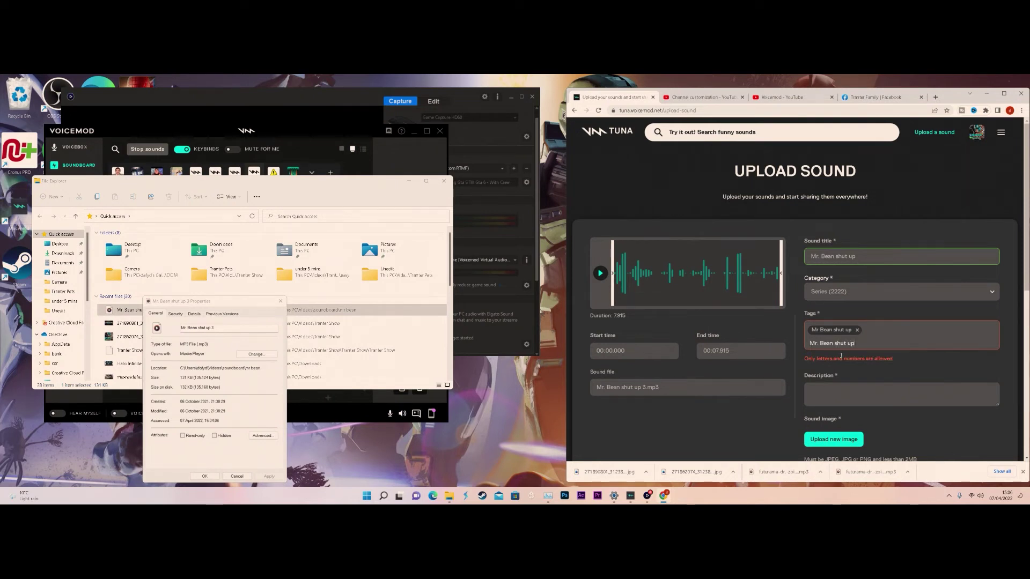
{"action": "key", "text": "BackSpace"}
{"action": "key", "text": "BackSpace"}
{"action": "key", "text": "BackSpace"}
{"action": "key", "text": "BackSpace"}
{"action": "key", "text": "BackSpace"}
{"action": "key", "text": "Left"}
{"action": "key", "text": "Left"}
{"action": "key", "text": "Left"}
{"action": "key", "text": "Left"}
{"action": "key", "text": "Left"}
{"action": "key", "text": "BackSpace"}
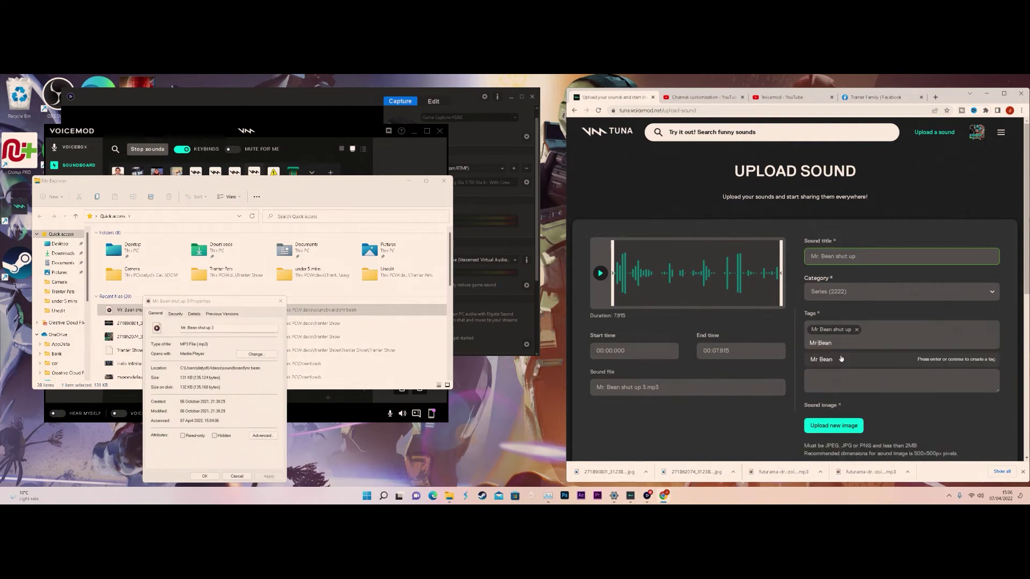
{"action": "left_click", "coordinate": [853, 342]}
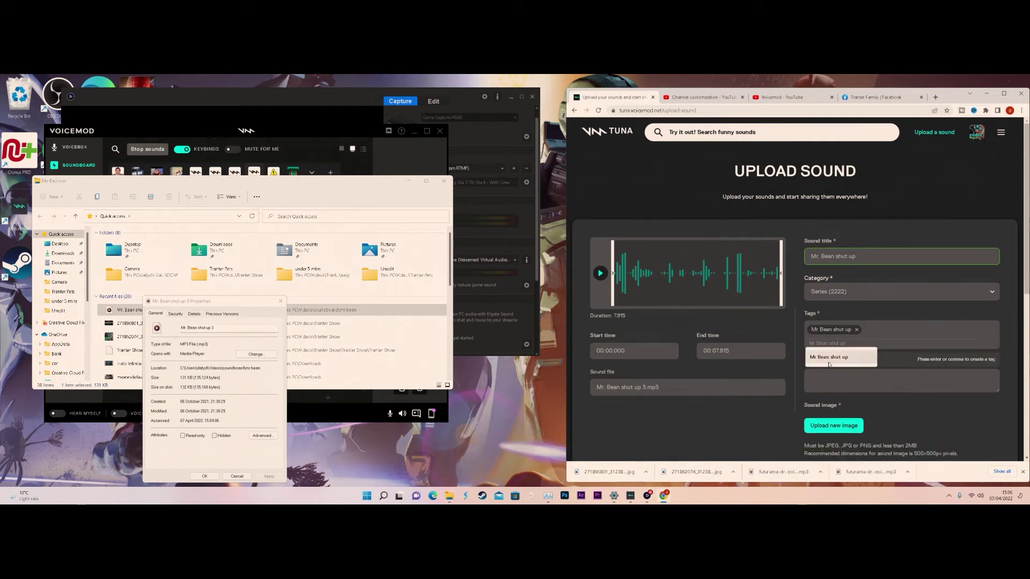
{"action": "left_click", "coordinate": [936, 325]}
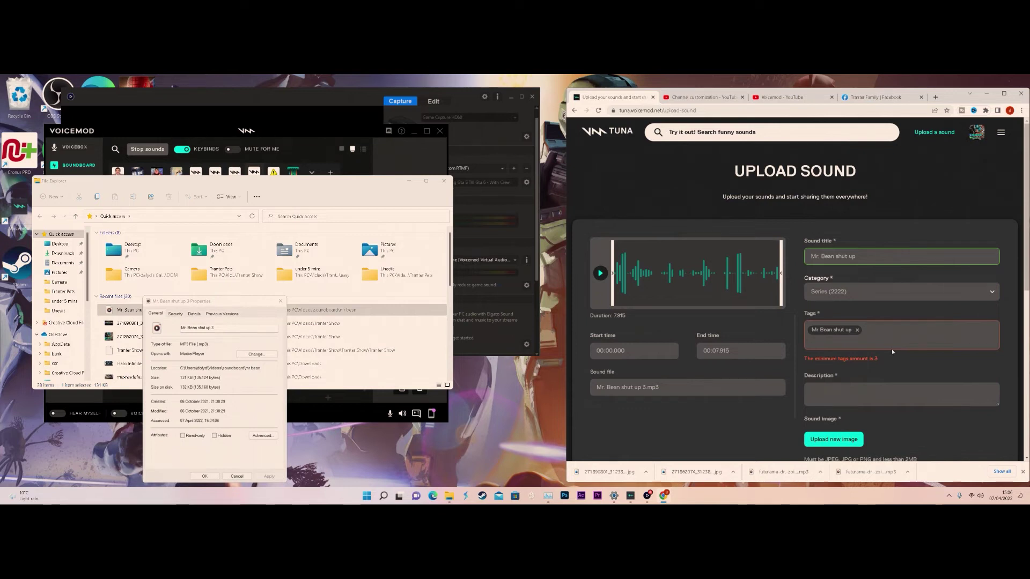
Add the tags 'Mr bean', 'Shut Up' and 'Tranter Show'
{"action": "type", "text": "Mr"}
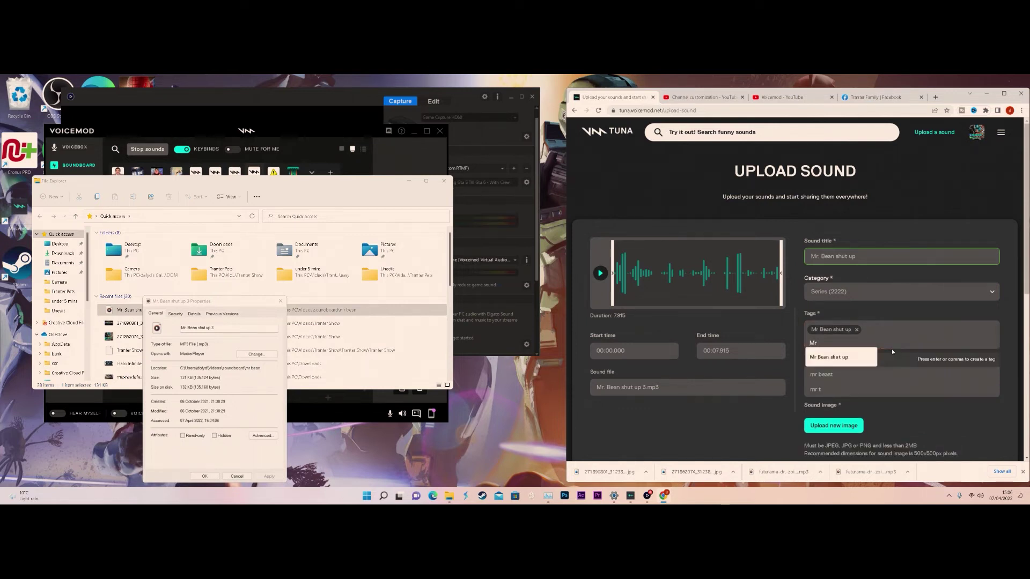
{"action": "type", "text": " bean"}
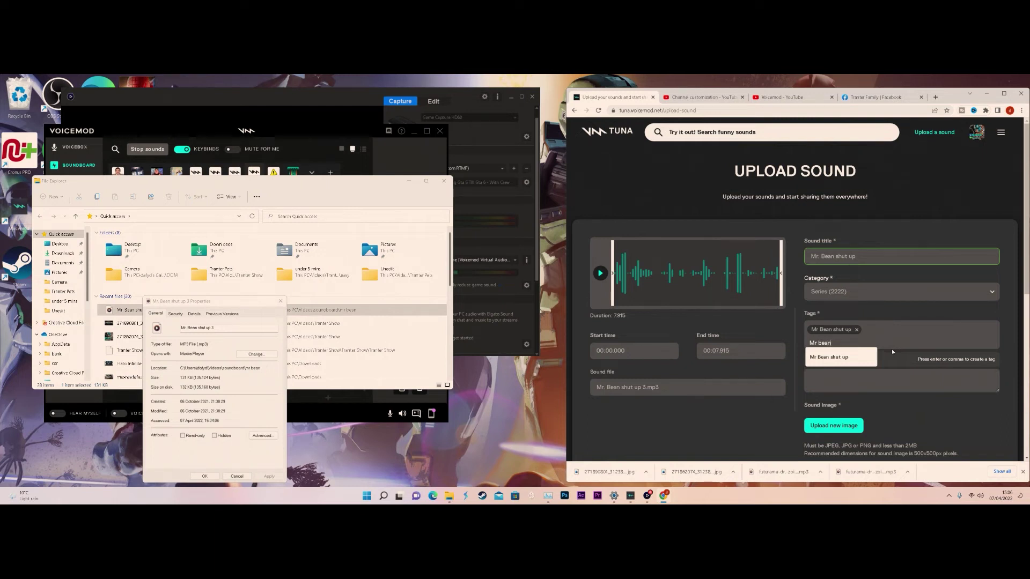
{"action": "key", "text": "Return"}
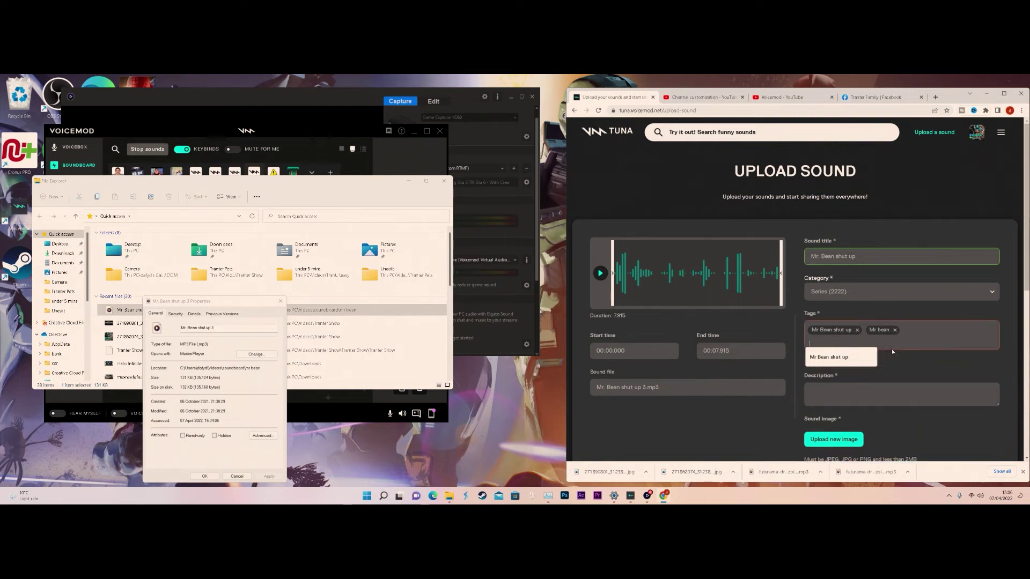
{"action": "left_click", "coordinate": [931, 356]}
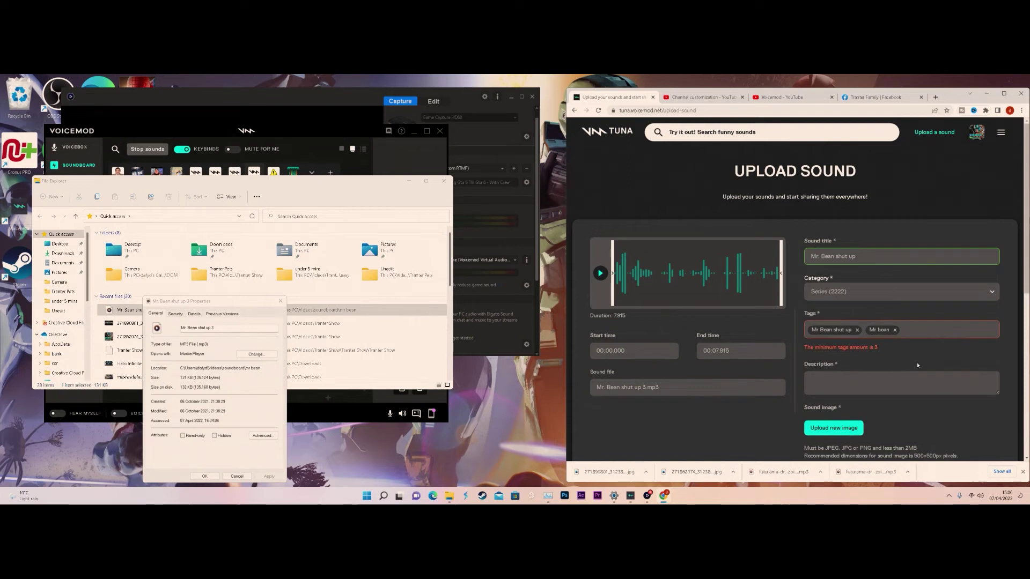
{"action": "left_click", "coordinate": [918, 327]}
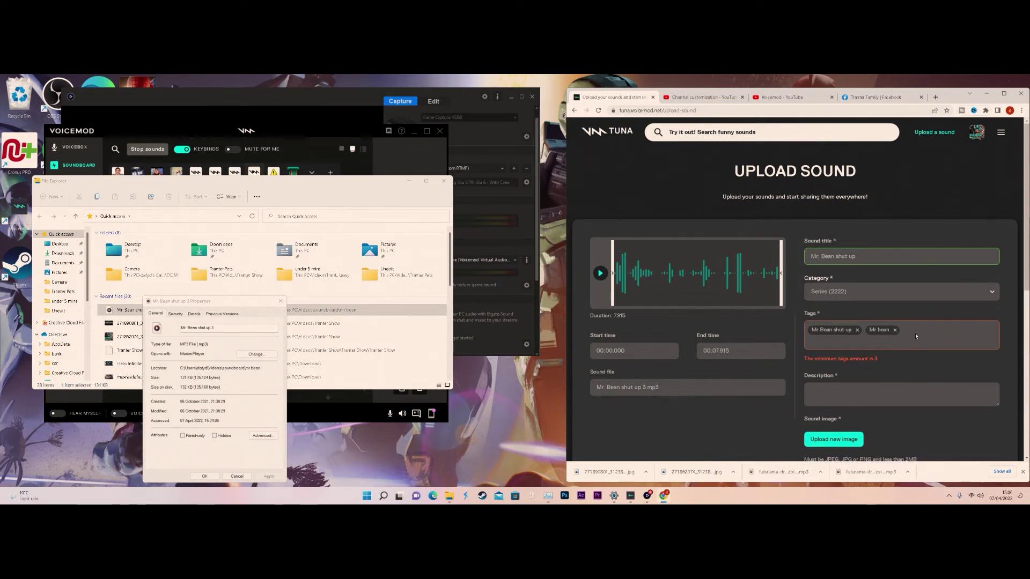
{"action": "type", "text": "Shu"}
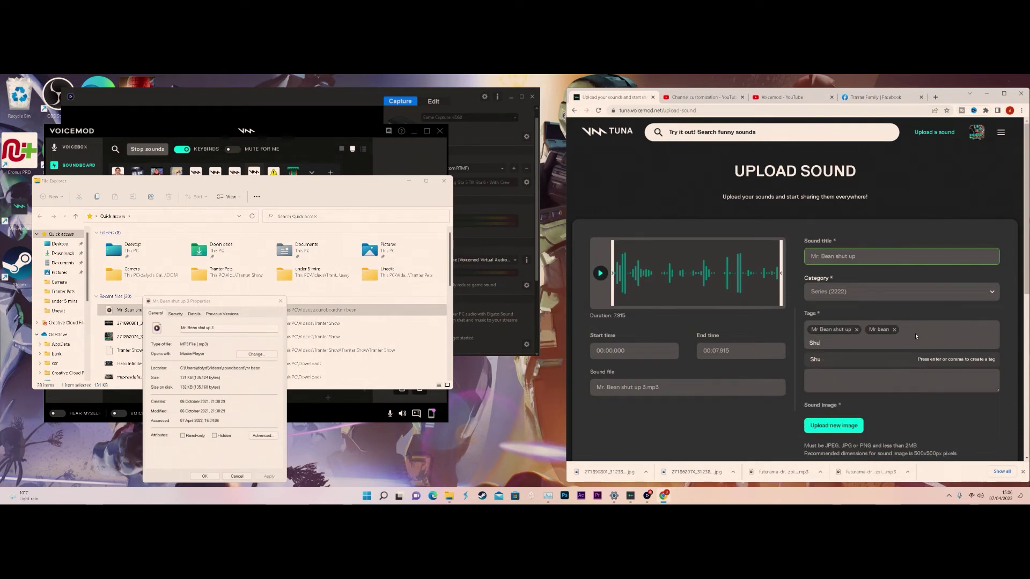
{"action": "type", "text": "t Up"}
{"action": "key", "text": "Return"}
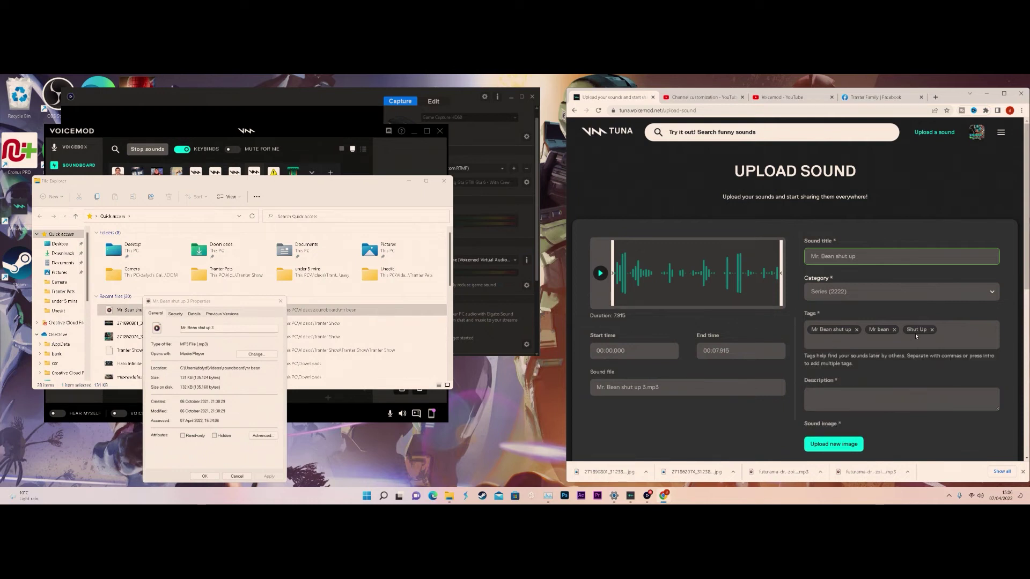
{"action": "type", "text": "Tra"}
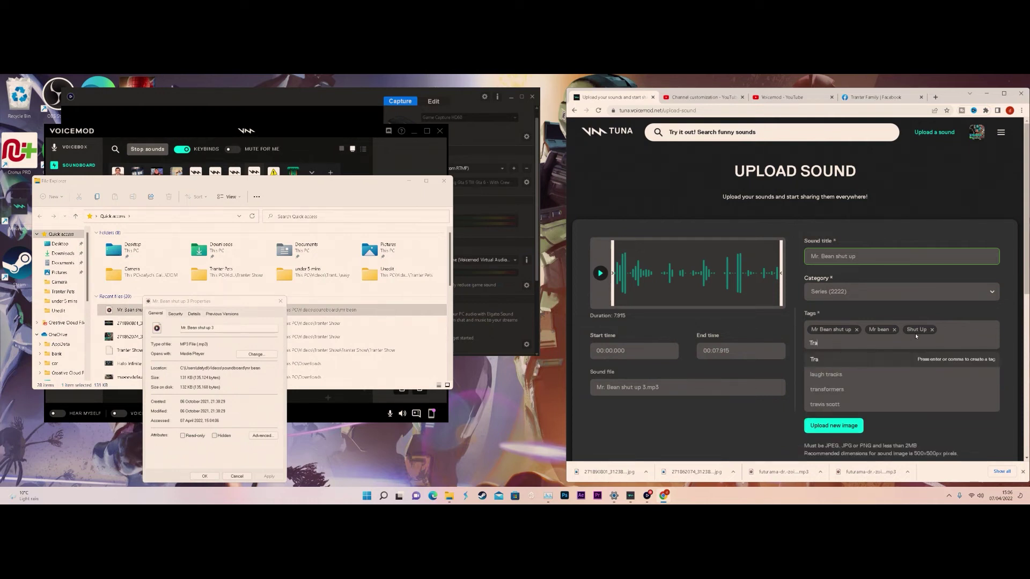
{"action": "type", "text": "nter"}
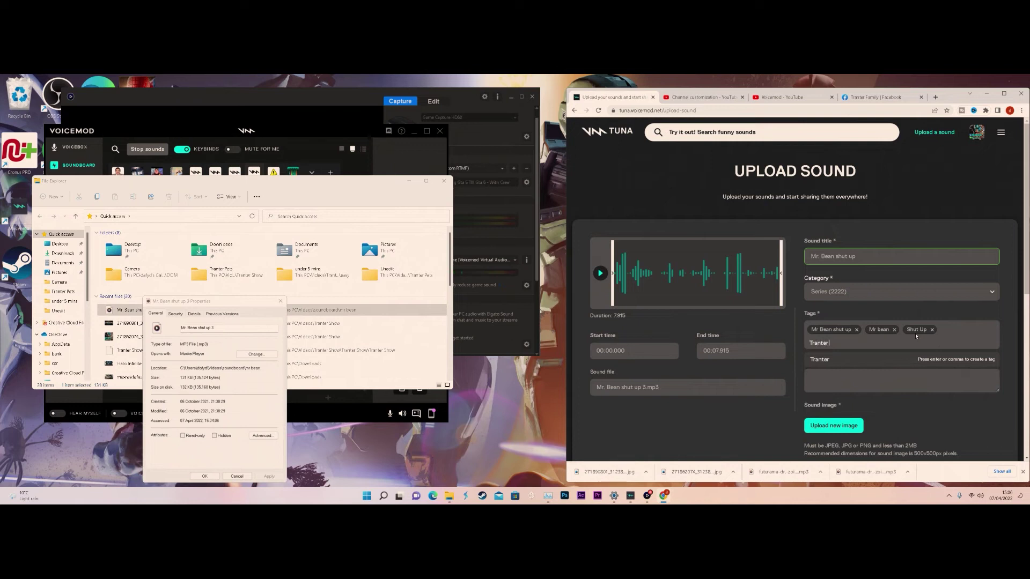
{"action": "type", "text": " Show"}
{"action": "key", "text": "Return"}
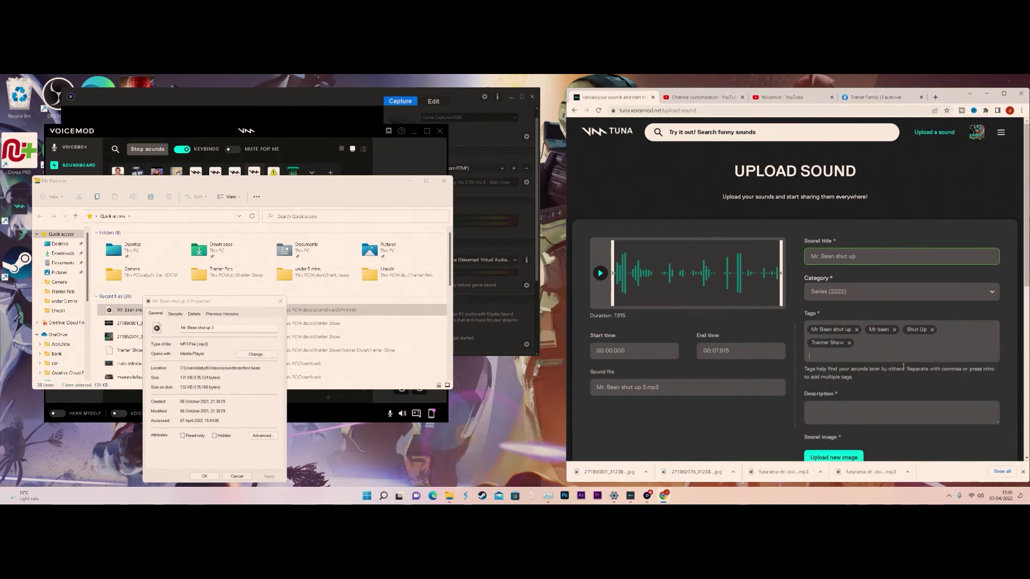
{"action": "scroll", "coordinate": [897, 340], "scroll_direction": "down", "scroll_amount": 1}
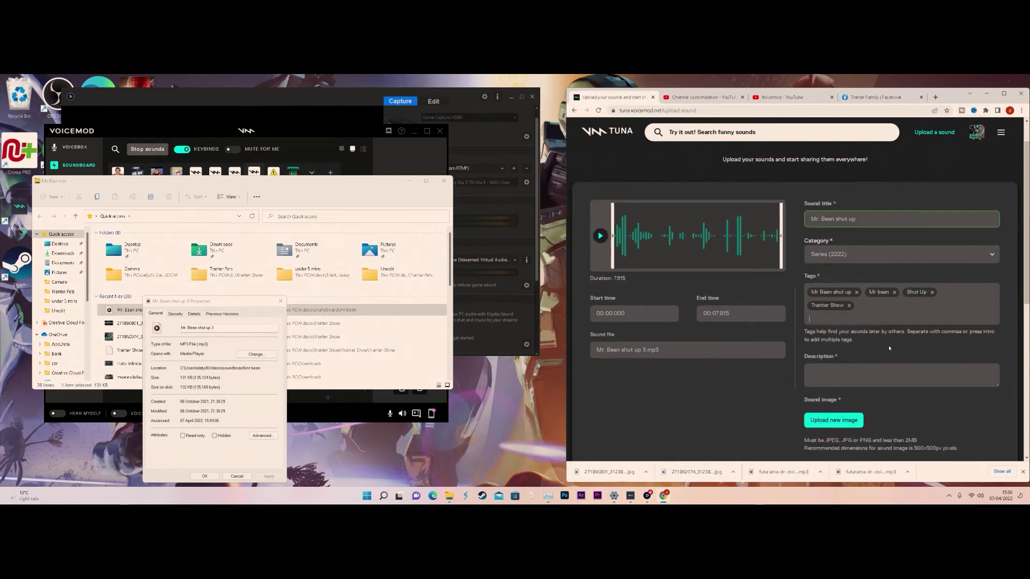
{"action": "left_click", "coordinate": [832, 380]}
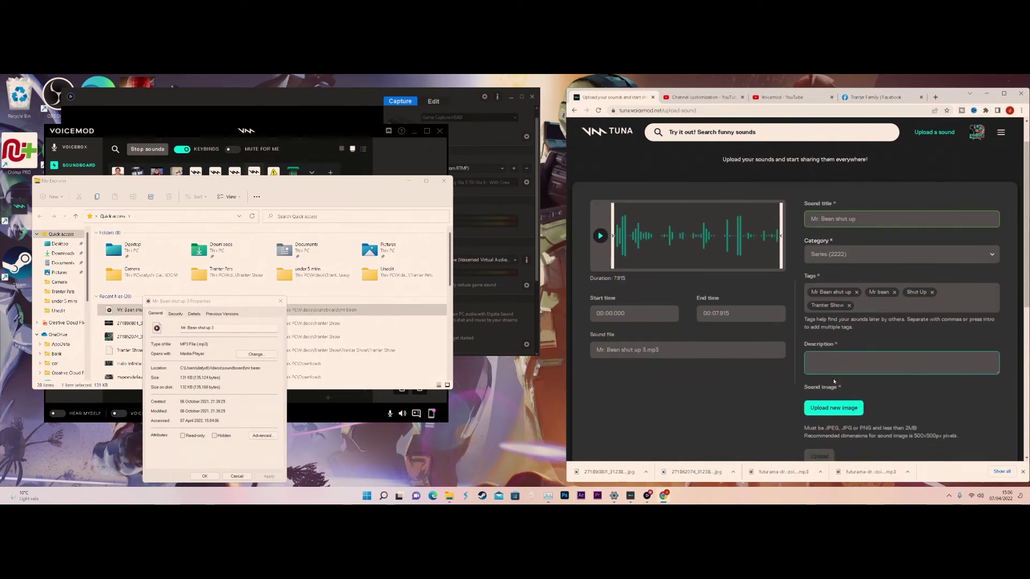
Set the description to 'Mr. Bean shut up' by copying the title
{"action": "left_click_drag", "start_coordinate": [858, 219], "coordinate": [743, 218]}
{"action": "key", "text": "ctrl+c"}
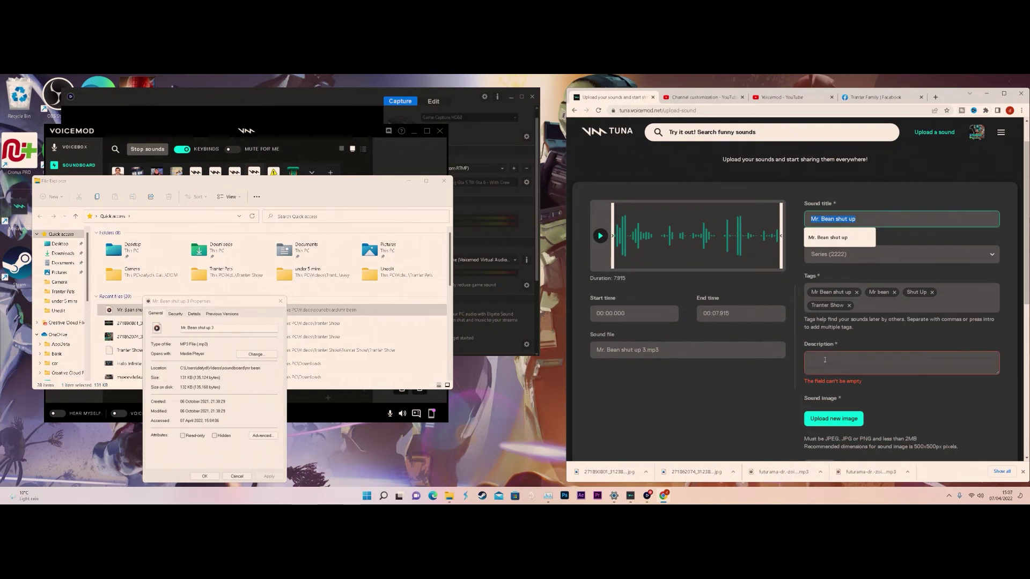
{"action": "left_click", "coordinate": [824, 360]}
{"action": "key", "text": "ctrl+v"}
{"action": "scroll", "coordinate": [848, 421], "scroll_direction": "down", "scroll_amount": 2}
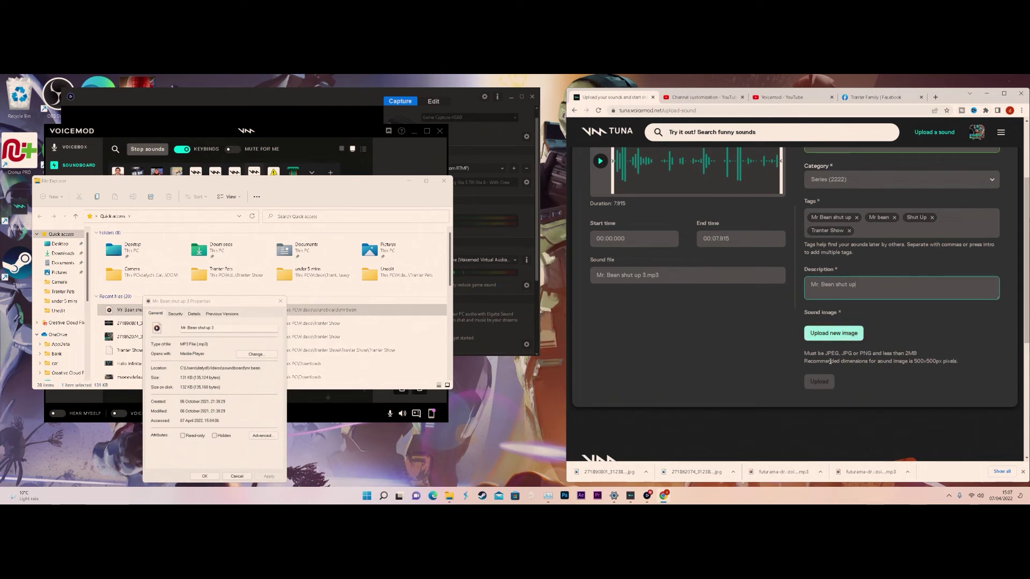
Attach the Mr Bean picture as the sound image and publish the sound
{"action": "left_click", "coordinate": [839, 332]}
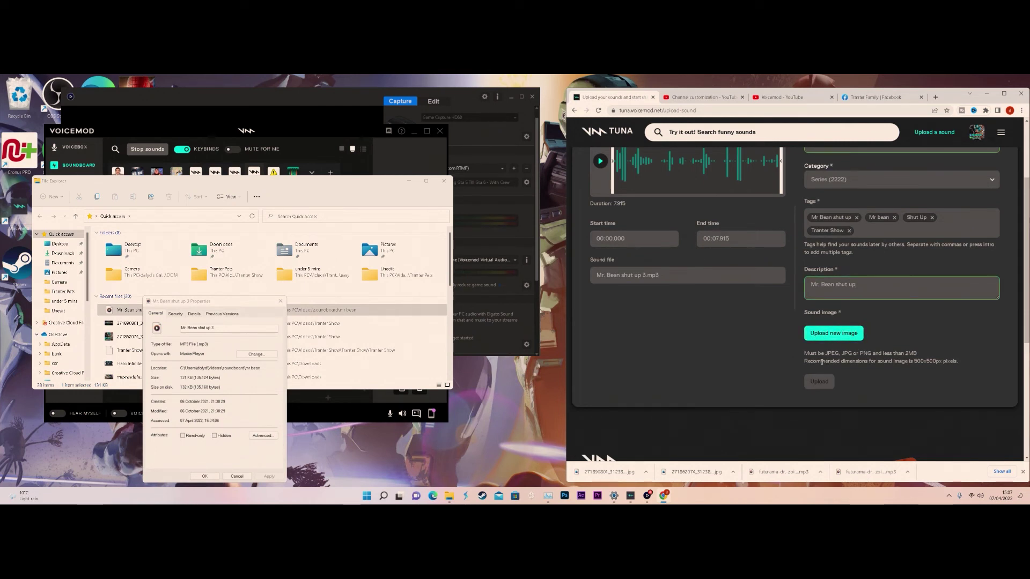
{"action": "left_click", "coordinate": [829, 333]}
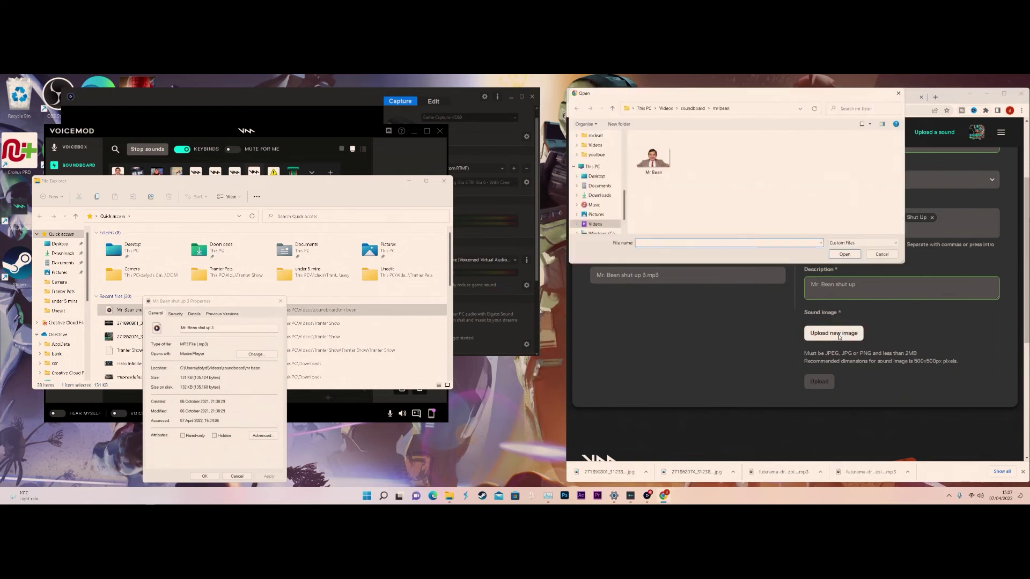
{"action": "left_click", "coordinate": [655, 156]}
{"action": "left_click", "coordinate": [844, 254]}
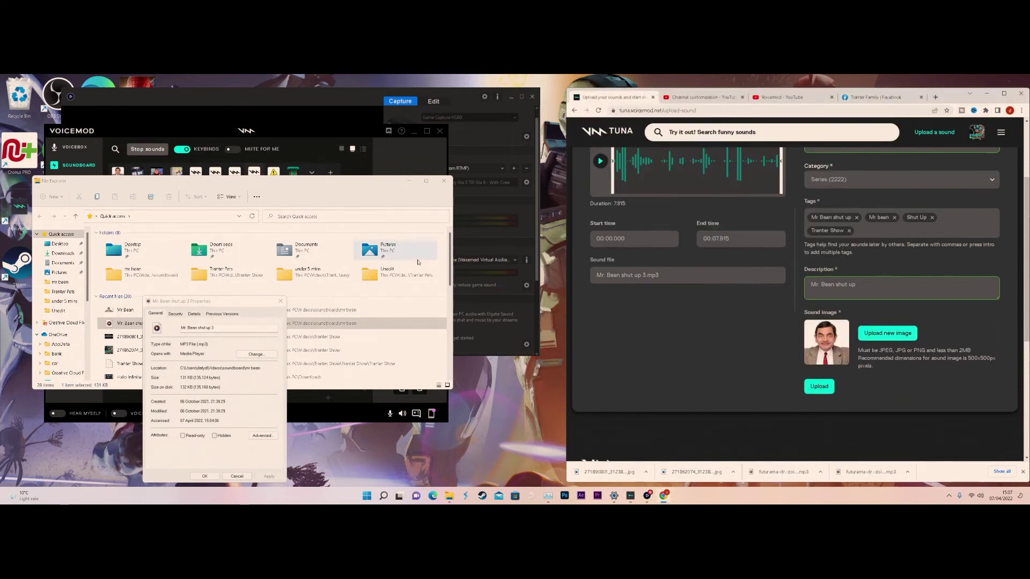
{"action": "left_click", "coordinate": [281, 303]}
{"action": "left_click", "coordinate": [281, 304]}
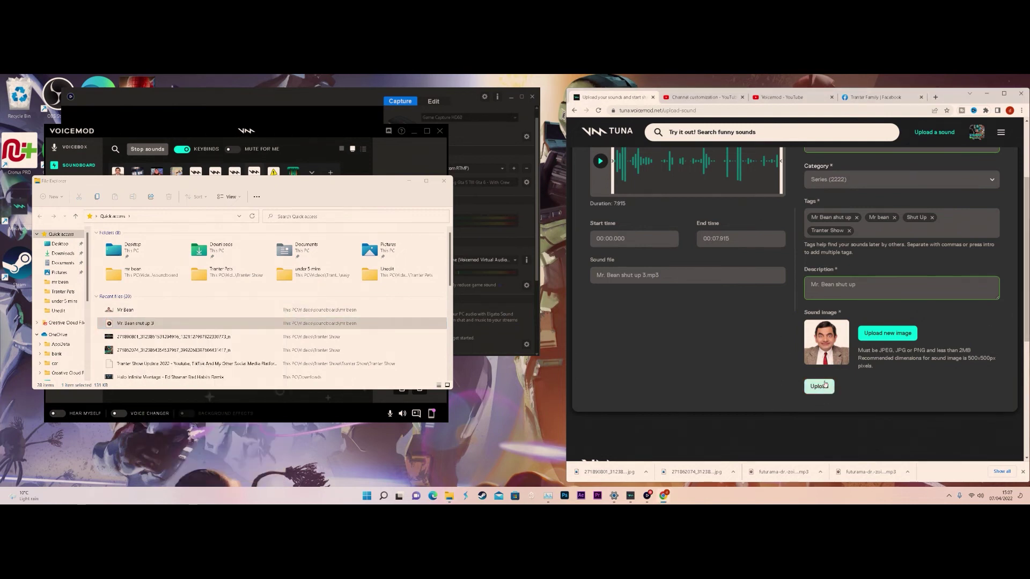
{"action": "left_click", "coordinate": [825, 384]}
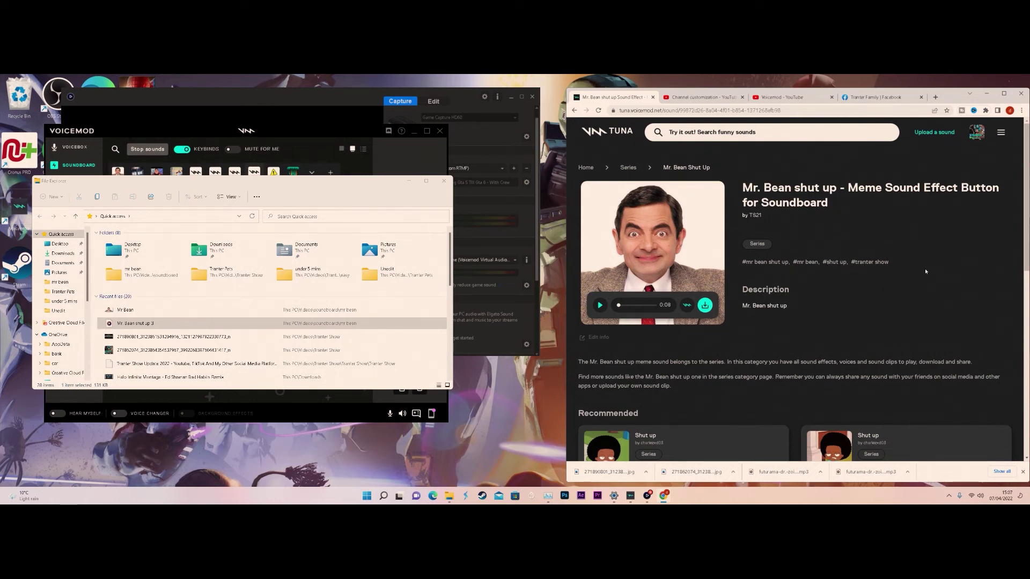
Search Tuna sounds for 'tranter show' using the suggested completion
{"action": "left_click", "coordinate": [756, 134]}
{"action": "type", "text": "tranter"}
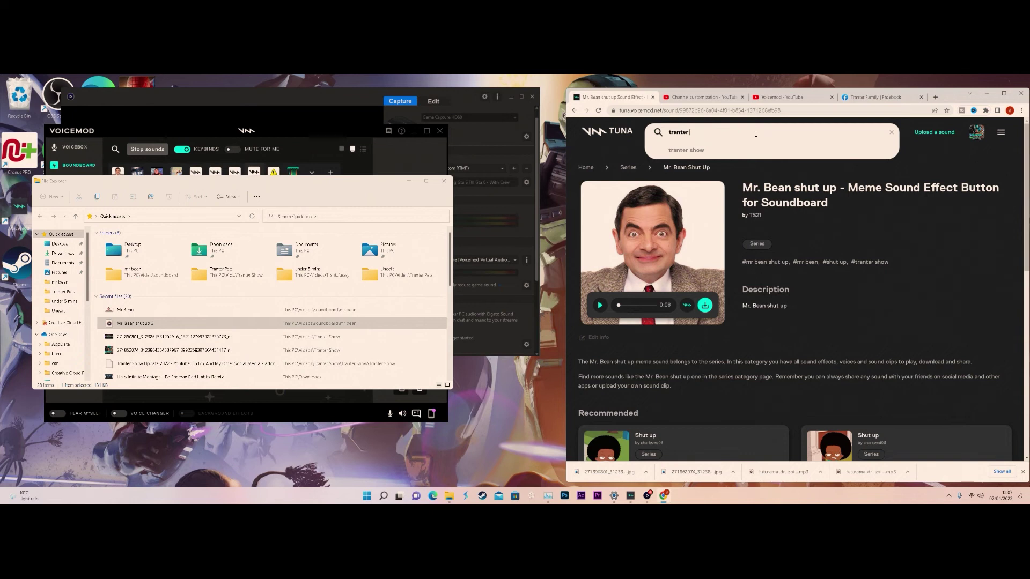
{"action": "key", "text": "Down"}
{"action": "key", "text": "Return"}
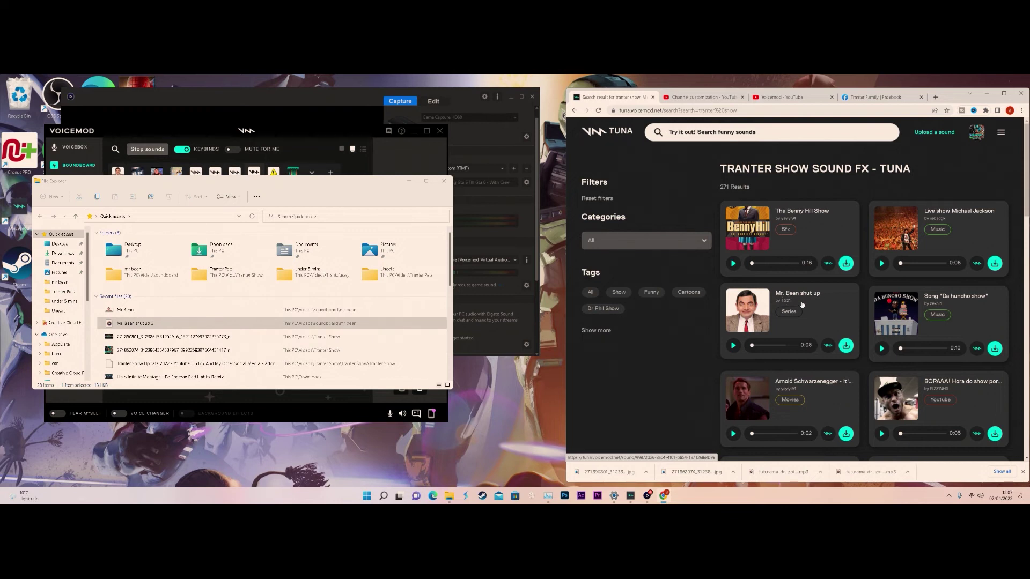
Open the Mr. Bean shut up sound page and download its MP3 file
{"action": "left_click", "coordinate": [794, 293]}
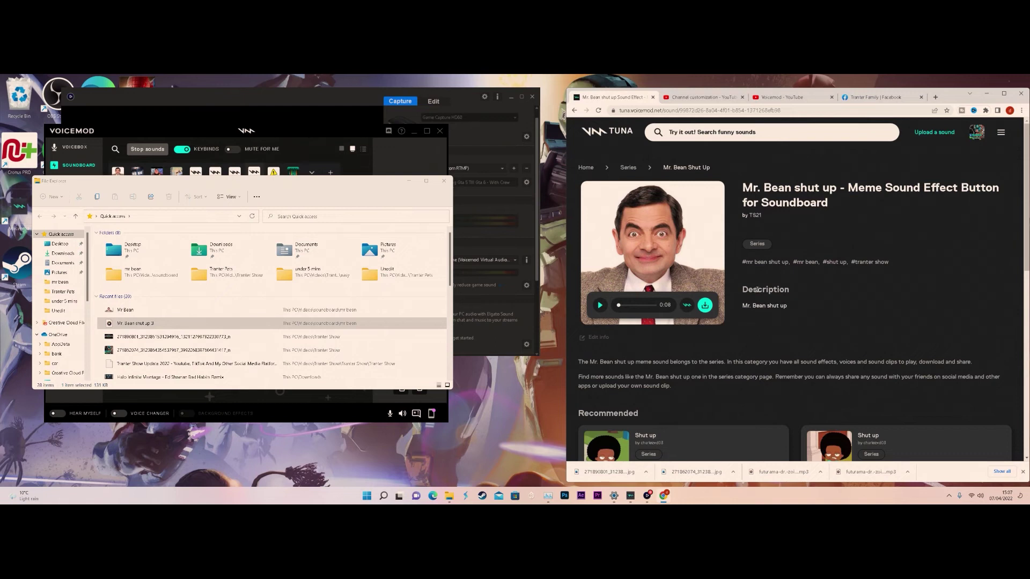
{"action": "left_click", "coordinate": [705, 306]}
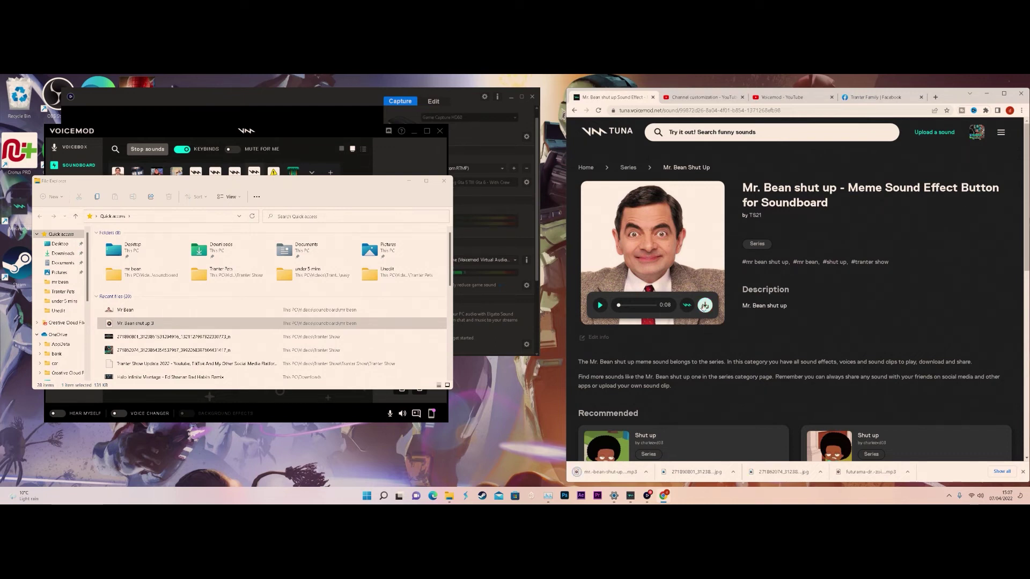
{"action": "left_click", "coordinate": [534, 335]}
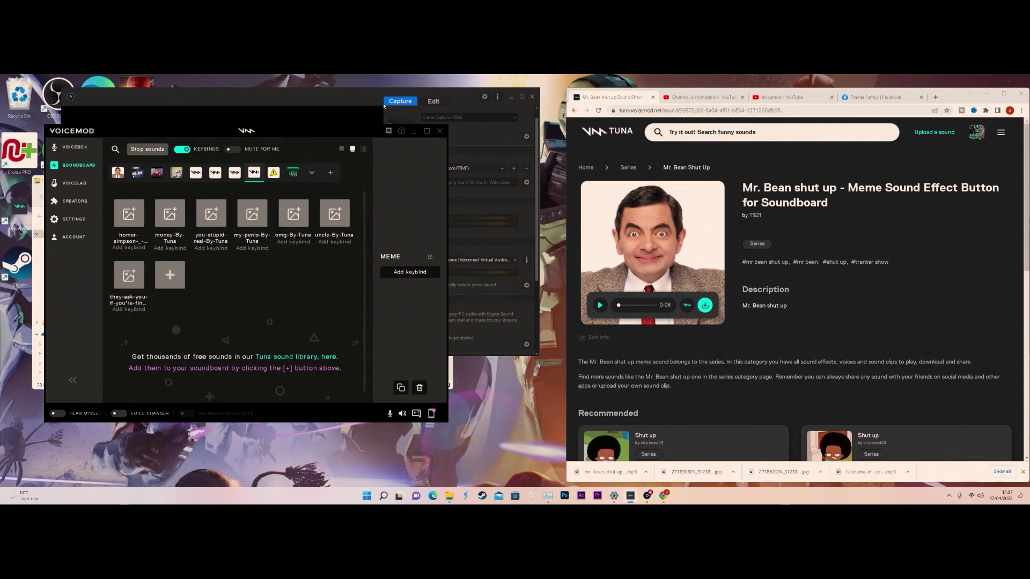
Minimise the Voicemod soundboard window so the capture preview shows behind it
{"action": "left_click", "coordinate": [413, 131]}
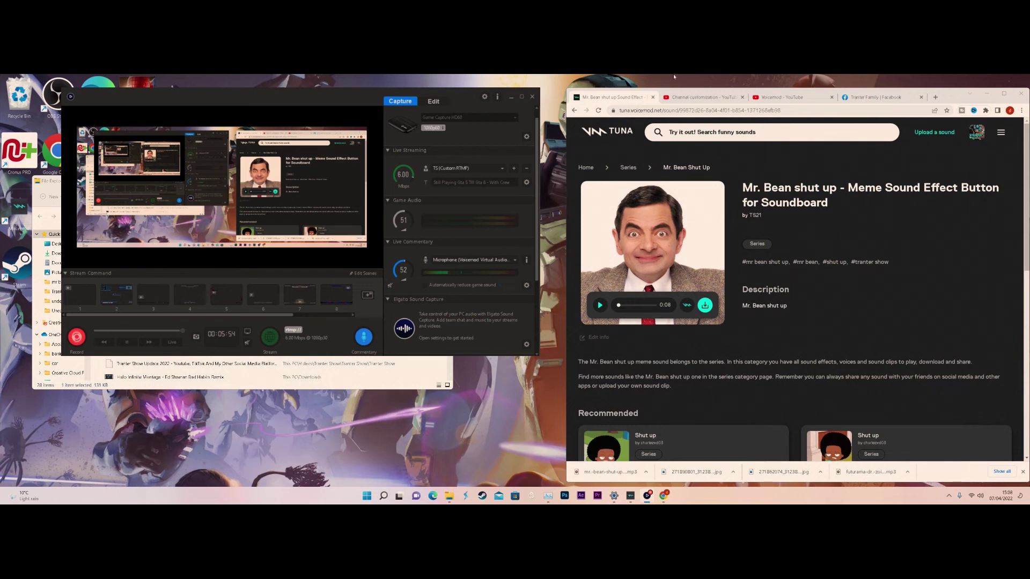
Switch Chrome to the Voicemod YouTube playlist tab, then bring File Explorer forward
{"action": "left_click", "coordinate": [783, 98]}
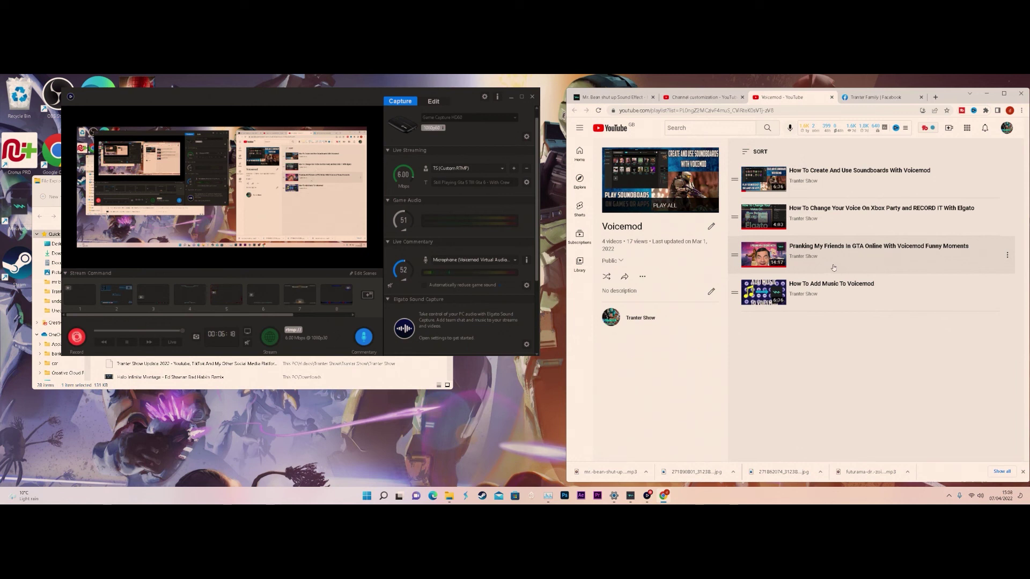
{"action": "left_click", "coordinate": [391, 377]}
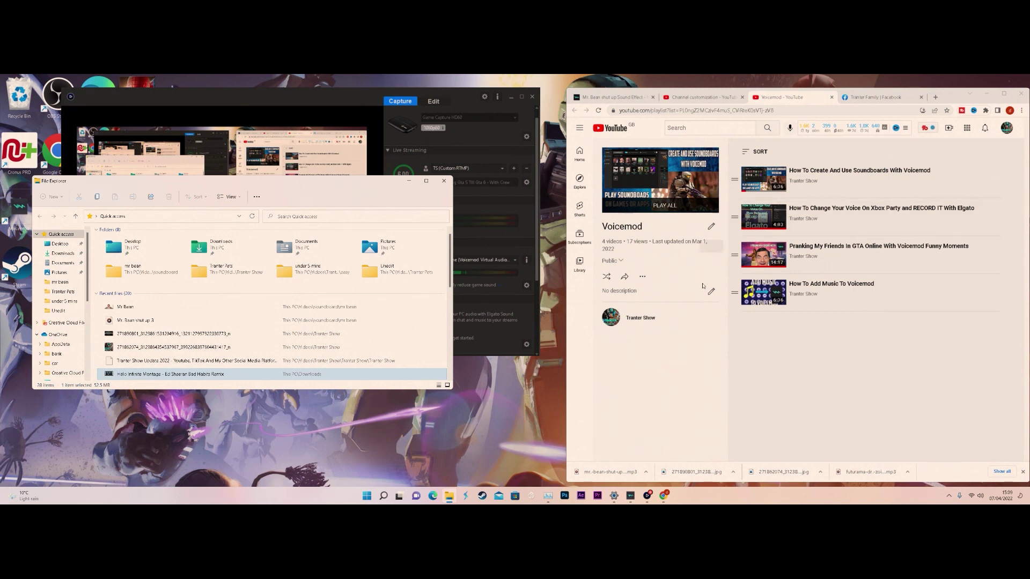
{"action": "left_click", "coordinate": [688, 355]}
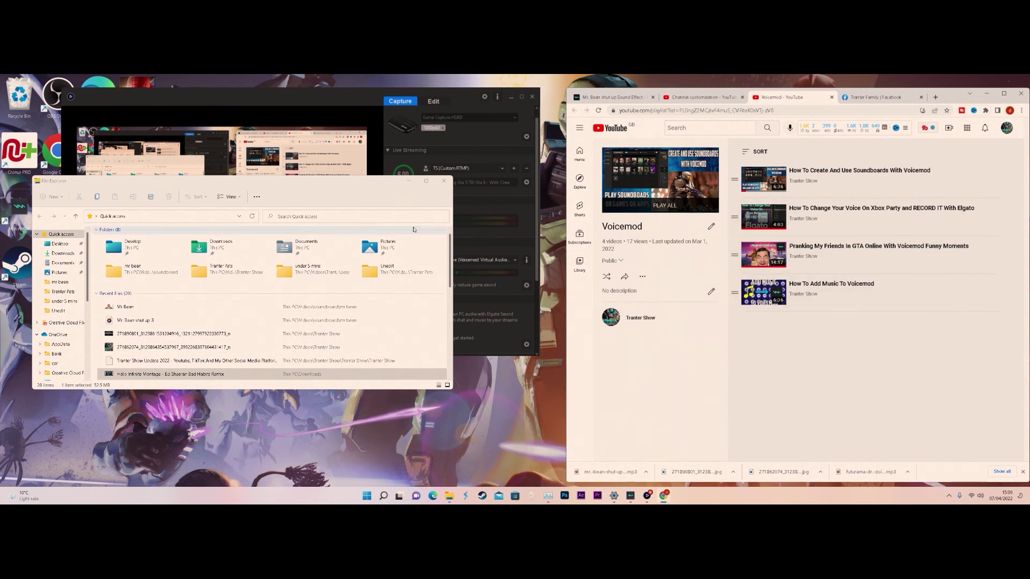
{"action": "left_click", "coordinate": [484, 143]}
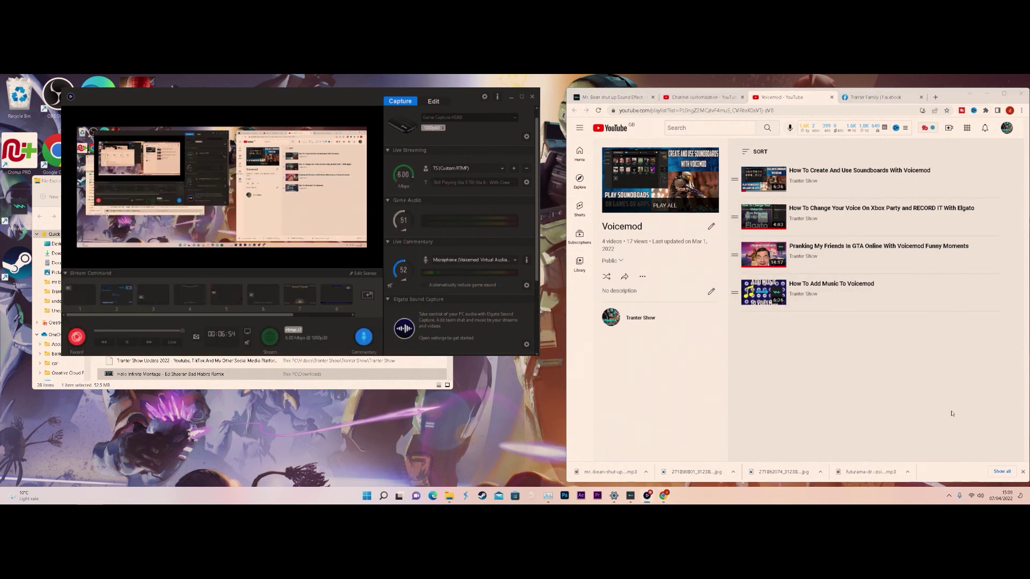